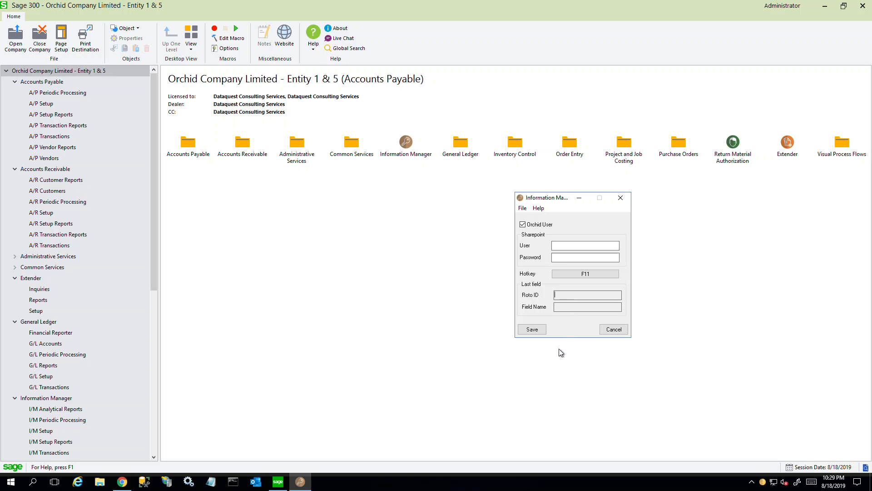
Step: Close the Information Manager user settings and show the Notes/DML Hotkey configuration of I/M Options full screen
{"action": "left_click", "coordinate": [558, 307]}
{"action": "left_click", "coordinate": [621, 198]}
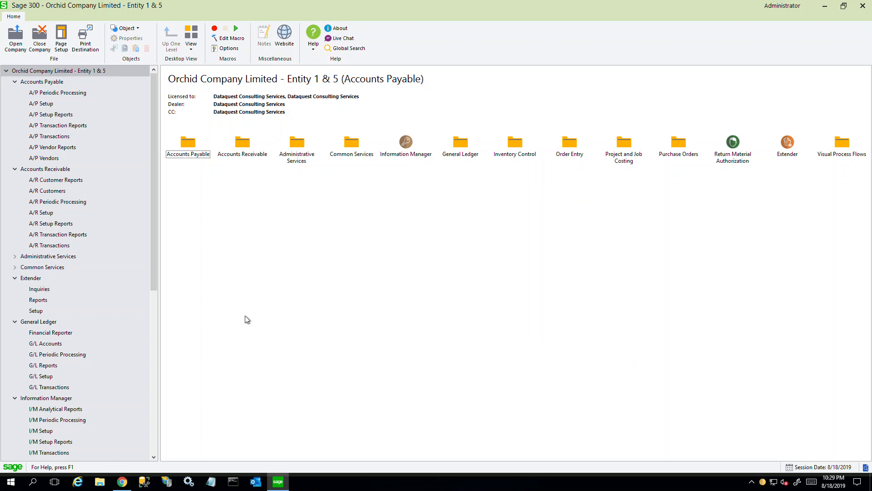
{"action": "left_click_drag", "start_coordinate": [153, 288], "coordinate": [154, 349]}
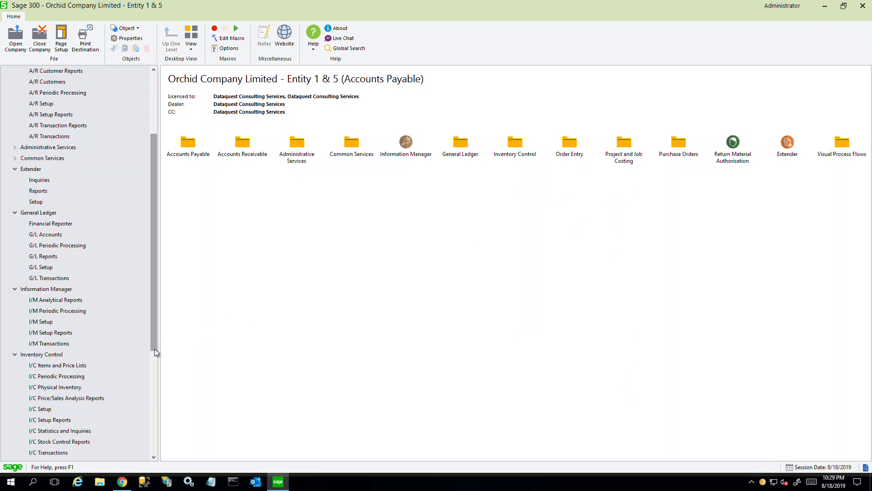
{"action": "left_click", "coordinate": [51, 323]}
{"action": "double_click", "coordinate": [189, 152]}
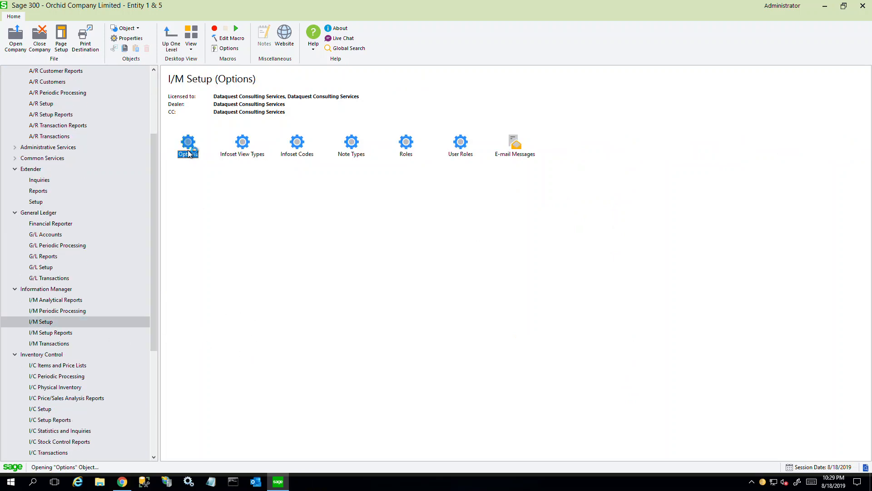
{"action": "left_click", "coordinate": [270, 168]}
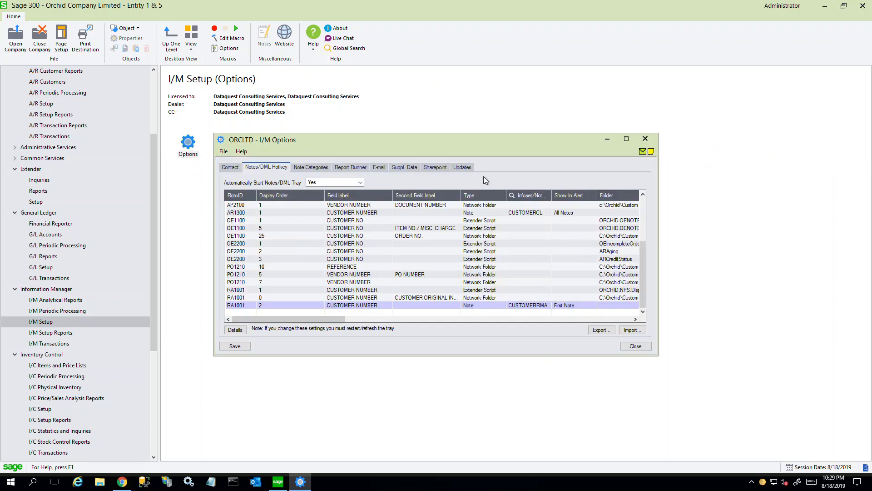
{"action": "left_click", "coordinate": [627, 139]}
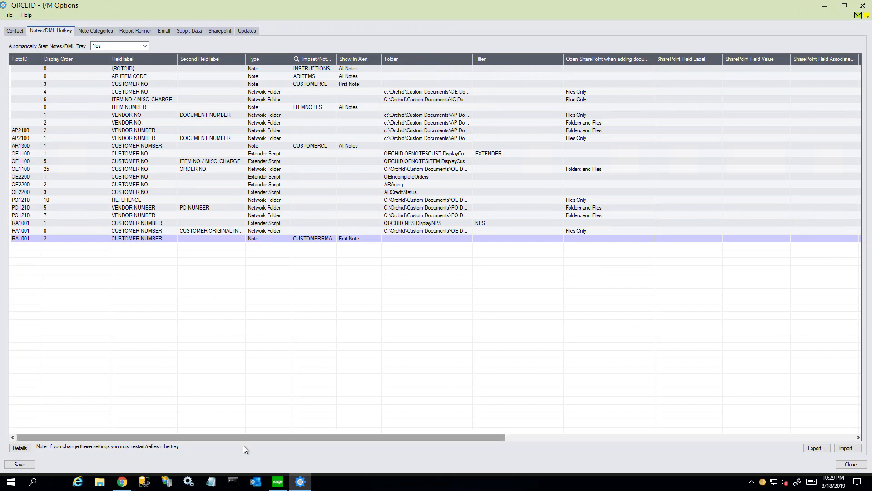
Step: Examine the screen IDs, field labels and second field labels assigned to the Notes/DML hotkey entries
{"action": "left_click", "coordinate": [25, 130]}
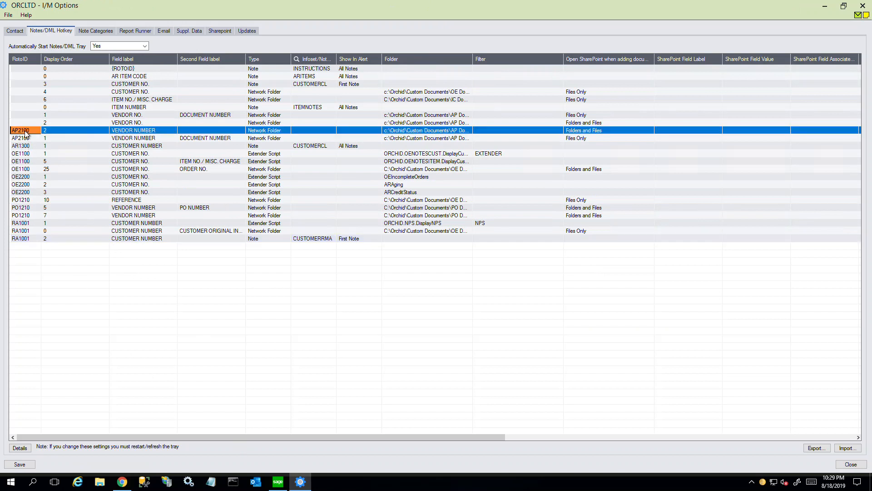
{"action": "left_click", "coordinate": [25, 138]}
{"action": "left_click", "coordinate": [25, 146]}
{"action": "left_click", "coordinate": [21, 184]}
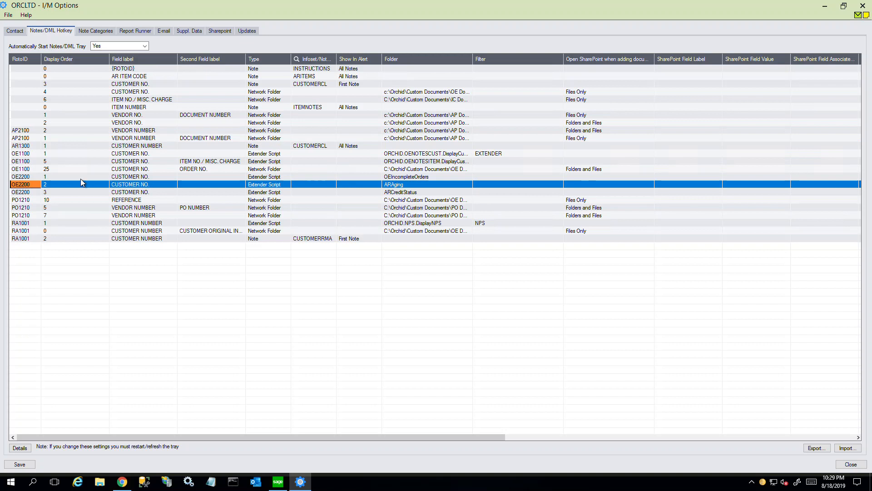
{"action": "left_click", "coordinate": [133, 145]}
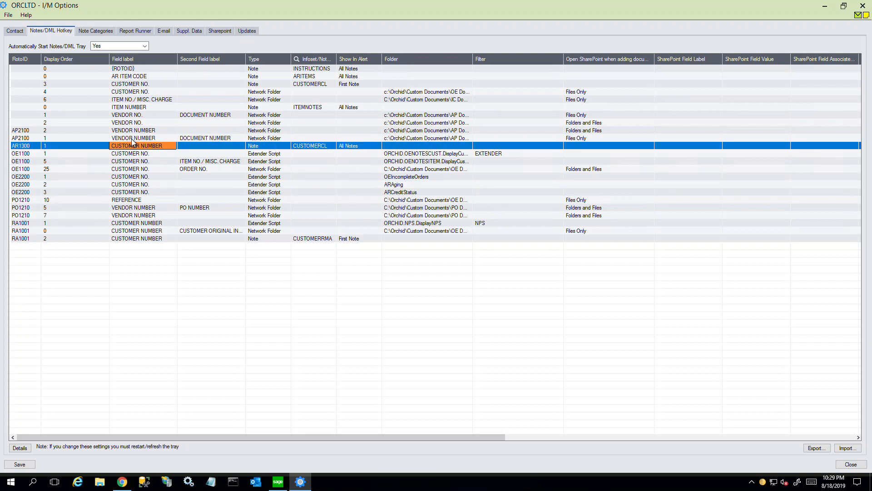
{"action": "left_click", "coordinate": [161, 138]}
{"action": "left_click", "coordinate": [192, 138]}
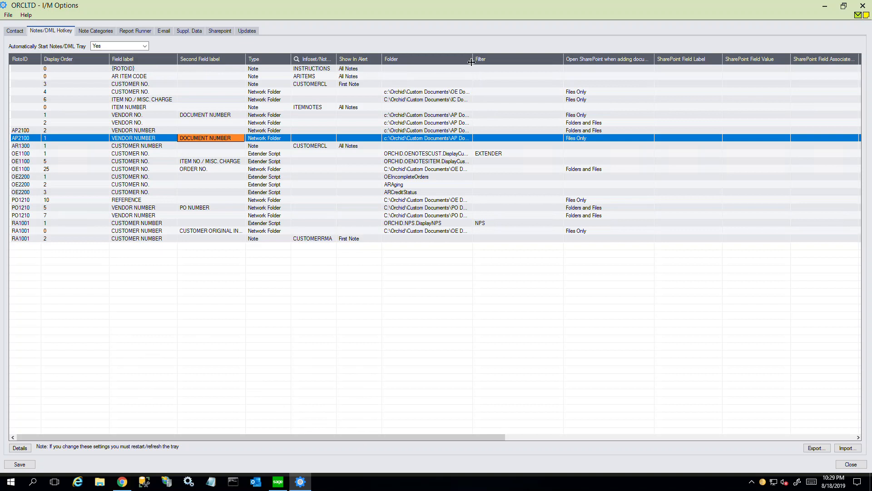
Step: Widen the Folder column to review the hotkey entries' folder paths, scripts and types, and close I/M Options
{"action": "left_click_drag", "start_coordinate": [472, 62], "coordinate": [550, 68]}
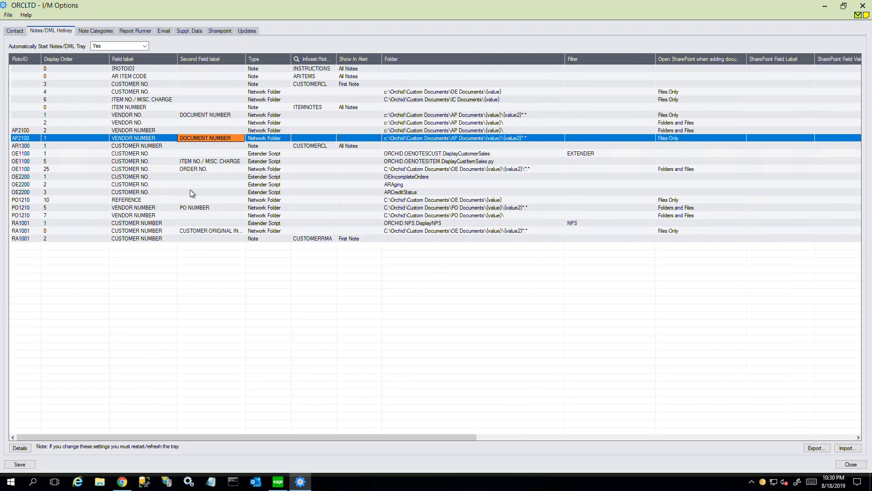
{"action": "left_click", "coordinate": [466, 122]}
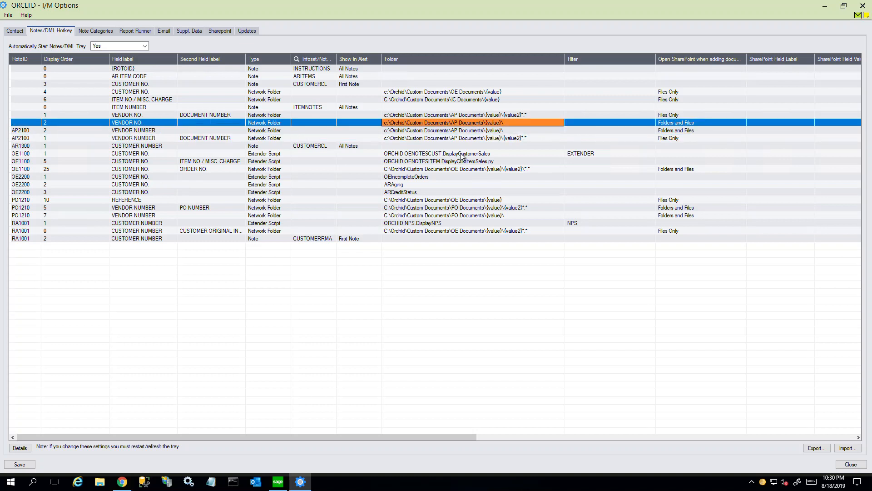
{"action": "left_click", "coordinate": [459, 161]}
{"action": "left_click", "coordinate": [452, 207]}
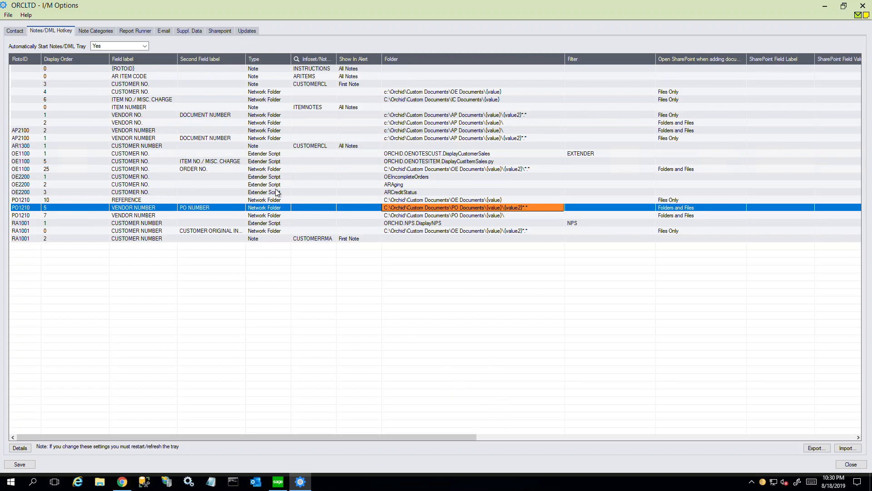
{"action": "left_click", "coordinate": [276, 192]}
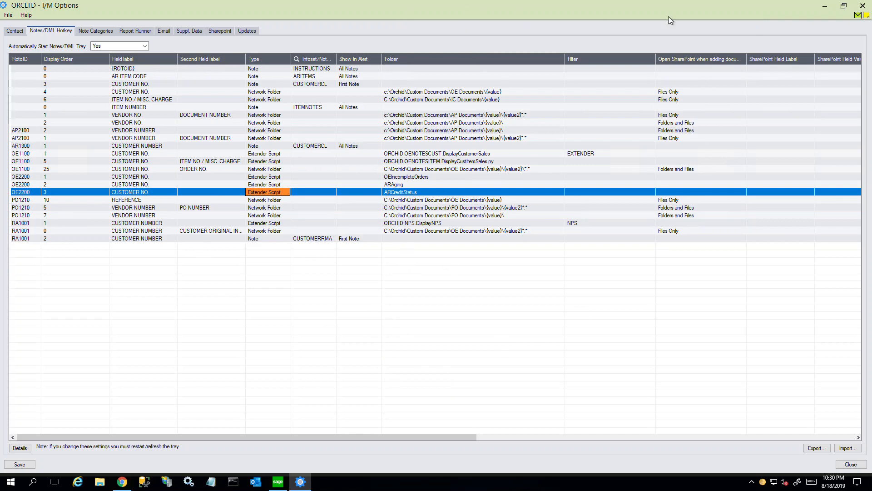
{"action": "left_click", "coordinate": [862, 6]}
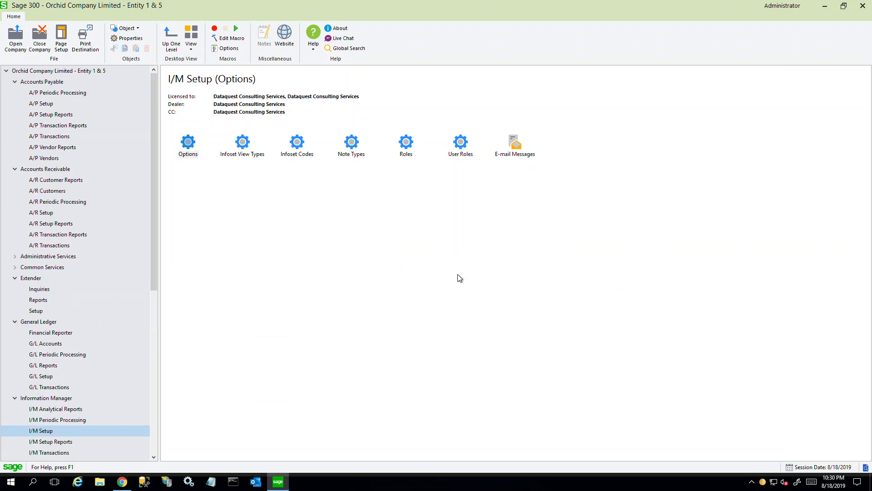
Step: Open the A/R Customers screen, move it to clear space and review the territory code instructions note
{"action": "left_click", "coordinate": [55, 194]}
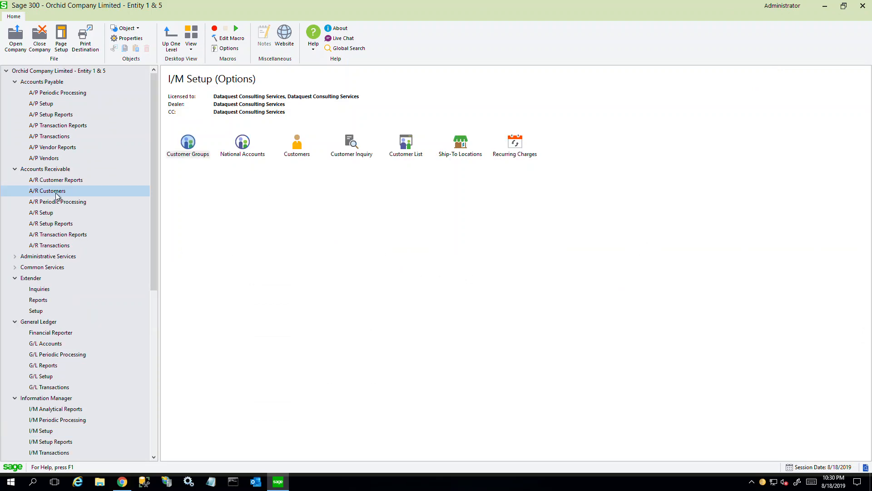
{"action": "double_click", "coordinate": [297, 145]}
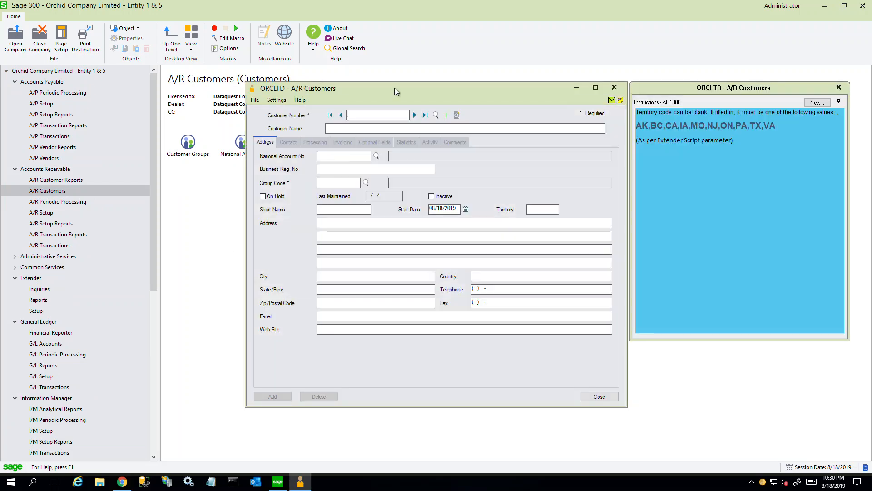
{"action": "left_click_drag", "start_coordinate": [394, 88], "coordinate": [229, 29]}
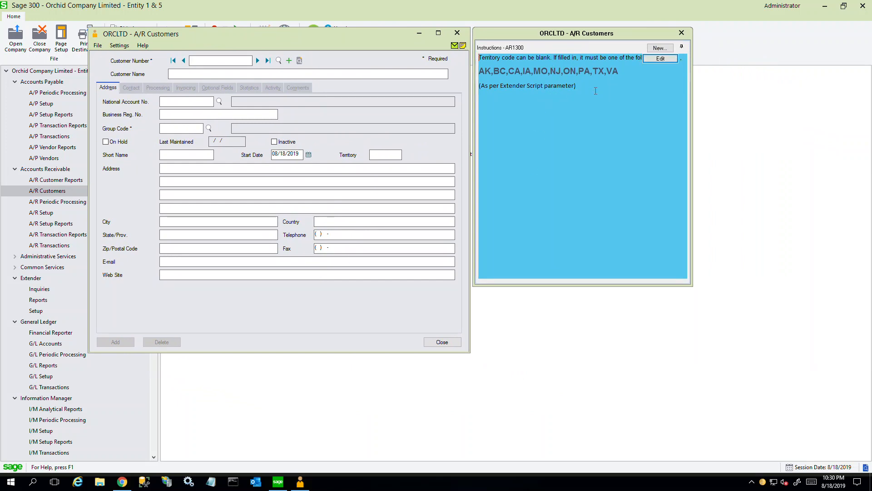
{"action": "left_click_drag", "start_coordinate": [595, 89], "coordinate": [464, 58]}
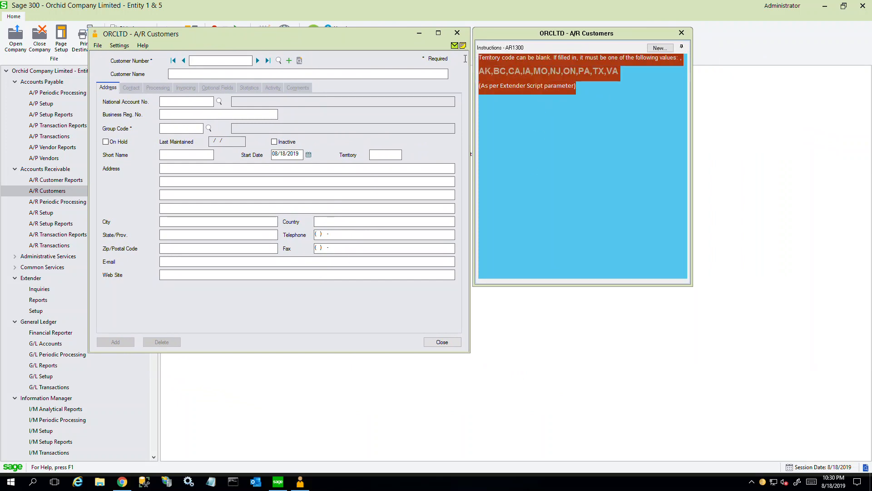
{"action": "left_click", "coordinate": [380, 207]}
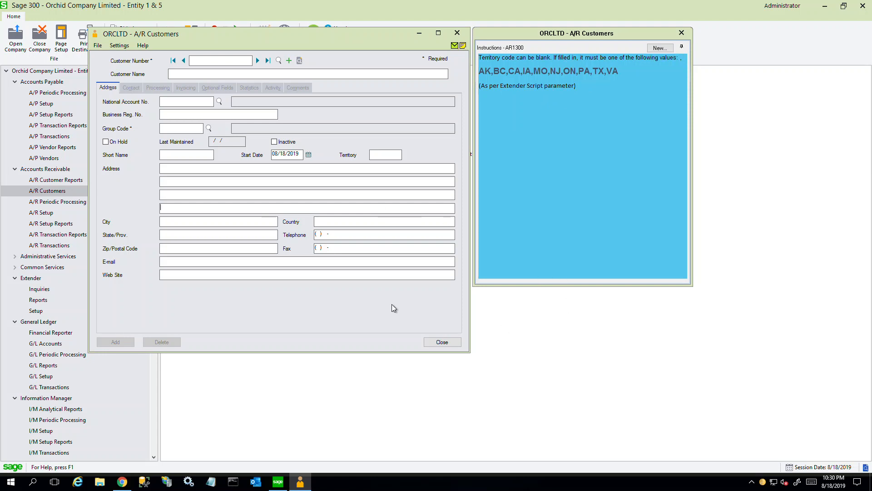
Step: Load the existing customer's record by entering the customer number
{"action": "mouse_move", "coordinate": [496, 117]}
{"action": "left_click", "coordinate": [209, 60]}
{"action": "type", "text": "1200"}
{"action": "key", "text": "Tab"}
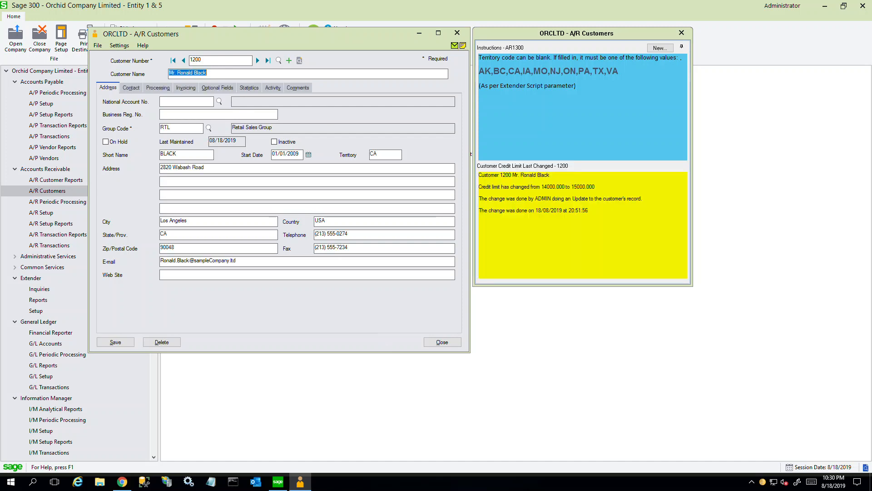
Step: Read the customer's credit limit change note, checking the amounts, who made the change, and its date and time
{"action": "mouse_move", "coordinate": [591, 213]}
{"action": "left_click", "coordinate": [590, 210]}
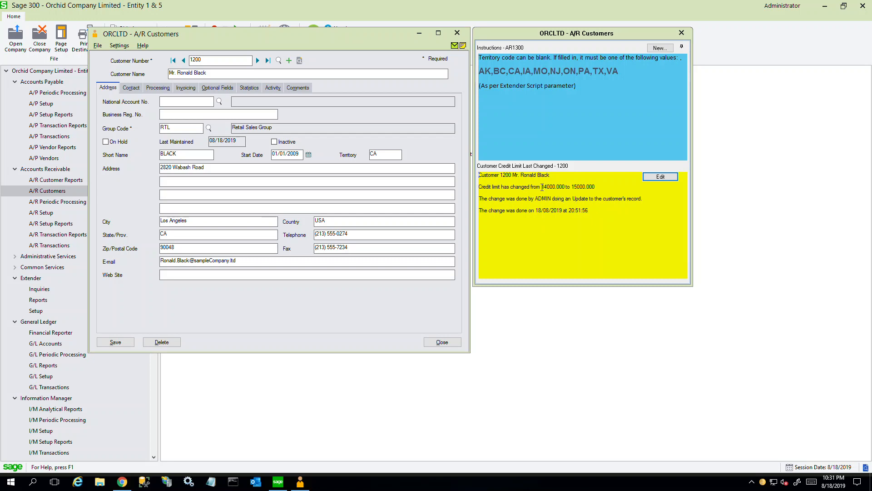
{"action": "left_click", "coordinate": [570, 210]}
{"action": "left_click_drag", "start_coordinate": [571, 186], "coordinate": [597, 187]}
{"action": "left_click_drag", "start_coordinate": [535, 198], "coordinate": [590, 210]}
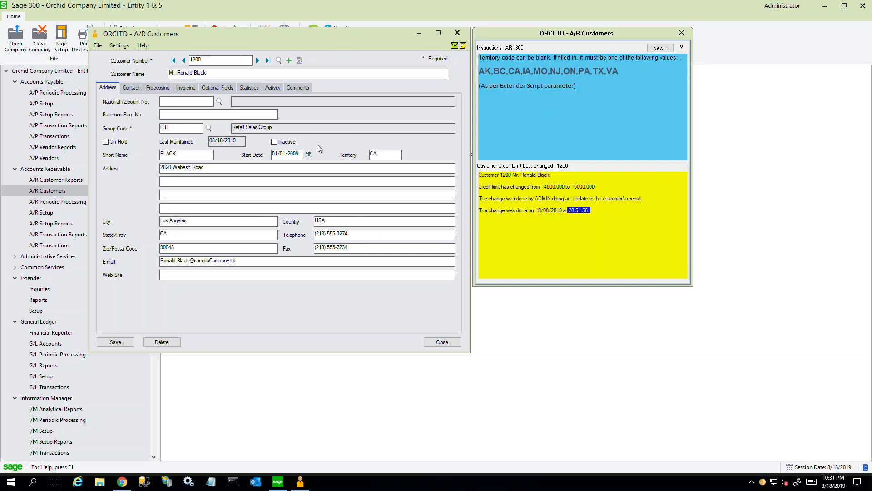
{"action": "left_click", "coordinate": [327, 260]}
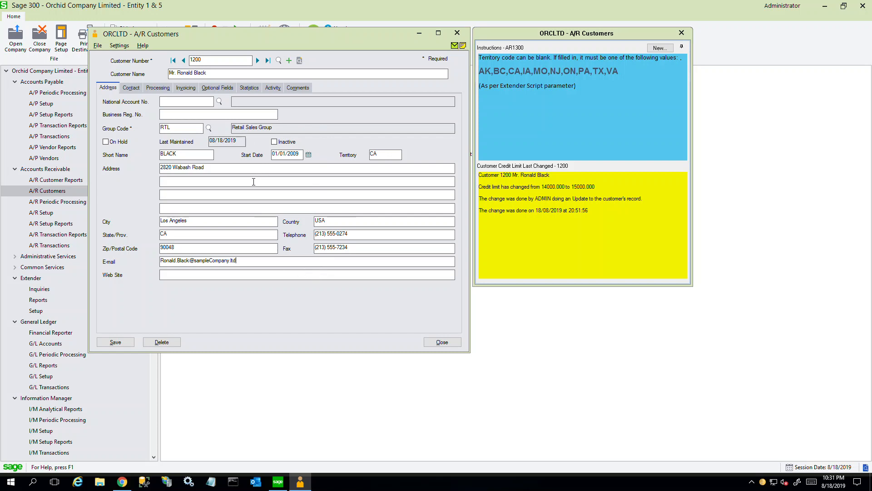
{"action": "left_click", "coordinate": [540, 192]}
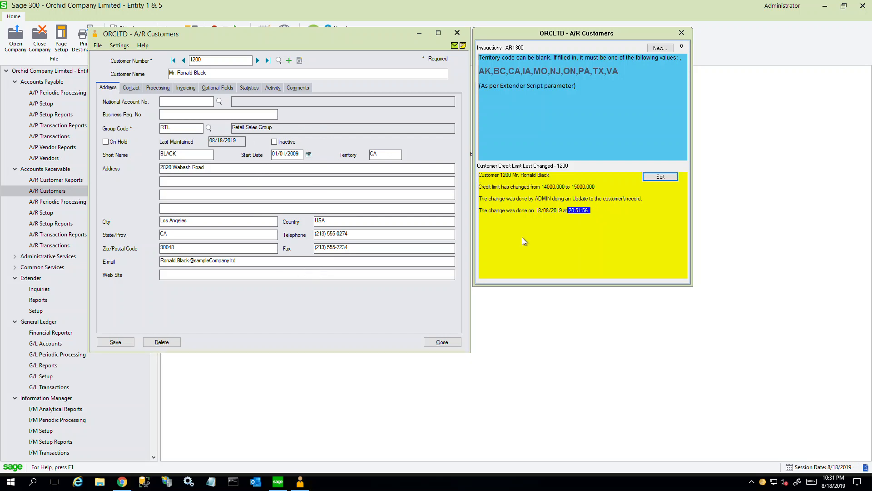
{"action": "left_click", "coordinate": [344, 212]}
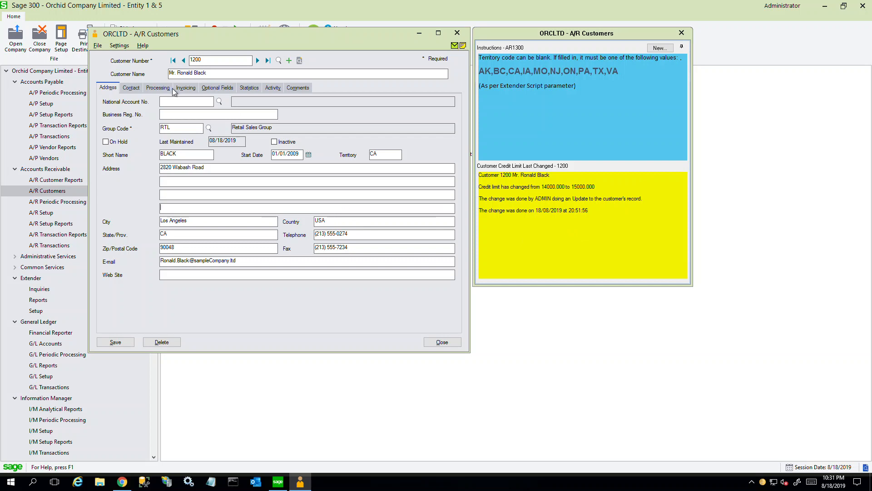
Step: Compare the credit limit in the customer's processing settings with the amounts in the credit limit note
{"action": "left_click", "coordinate": [165, 90]}
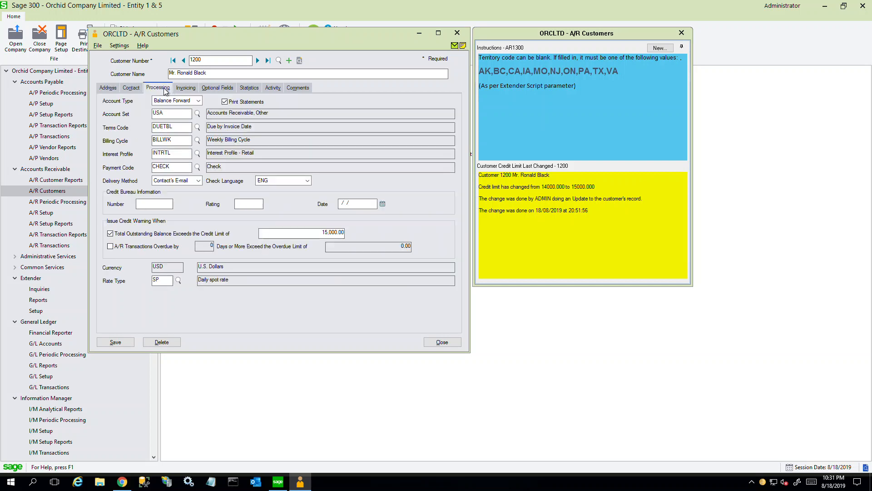
{"action": "left_click", "coordinate": [321, 232]}
{"action": "mouse_move", "coordinate": [572, 218]}
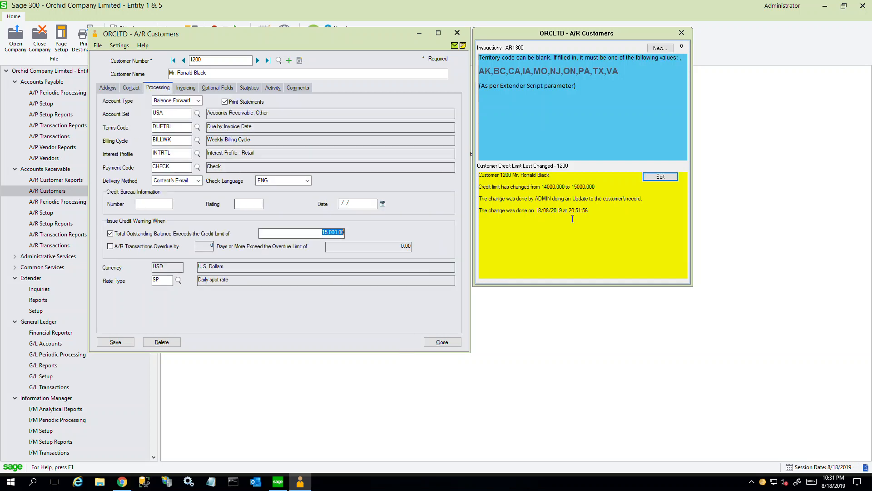
{"action": "left_click", "coordinate": [583, 187]}
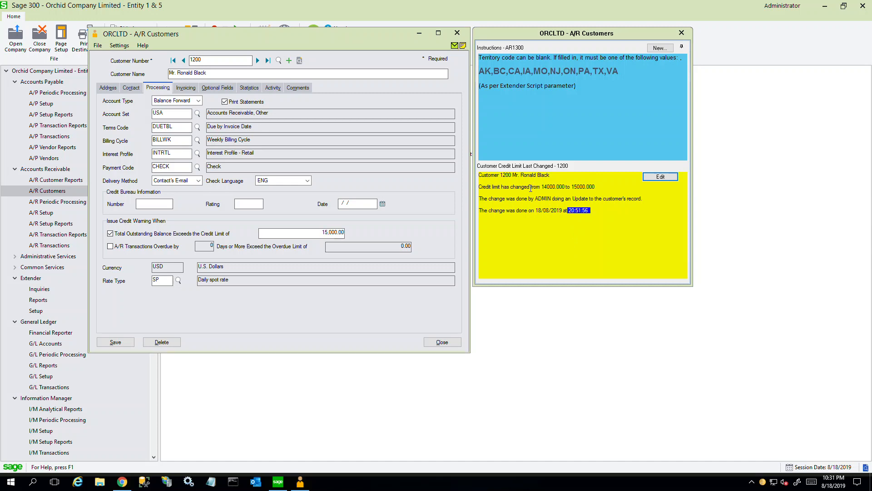
{"action": "left_click", "coordinate": [556, 186]}
{"action": "left_click_drag", "start_coordinate": [499, 187], "coordinate": [596, 186]}
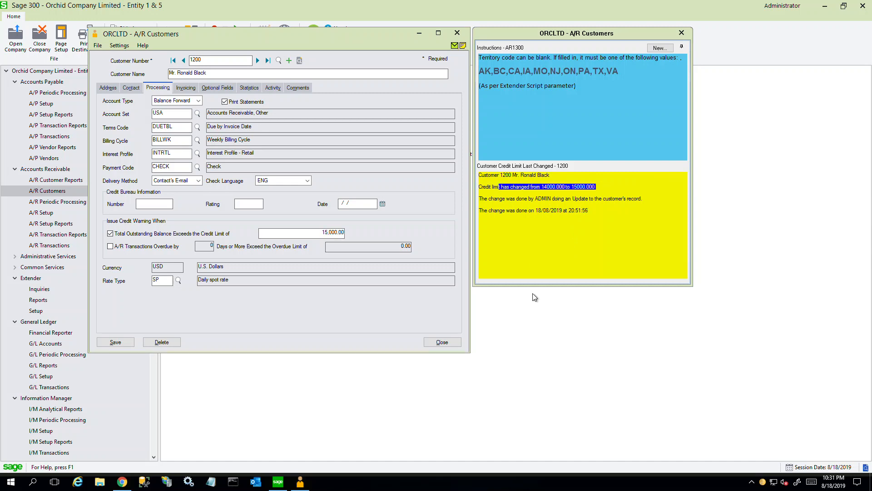
Step: Set the customer's credit limit to 17,000, save the record and dismiss the resulting message
{"action": "left_click", "coordinate": [324, 232]}
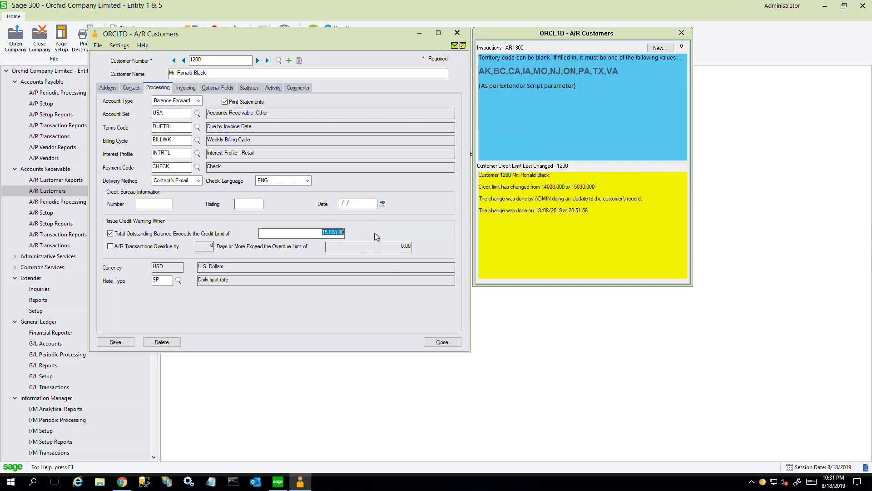
{"action": "type", "text": "17000"}
{"action": "key", "text": "Tab"}
{"action": "left_click", "coordinate": [122, 343]}
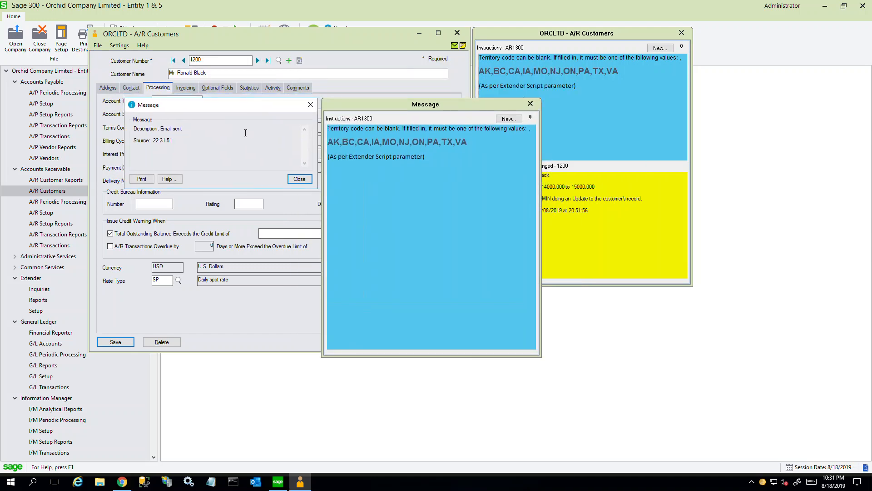
{"action": "left_click_drag", "start_coordinate": [139, 132], "coordinate": [183, 130]}
{"action": "left_click", "coordinate": [300, 179]}
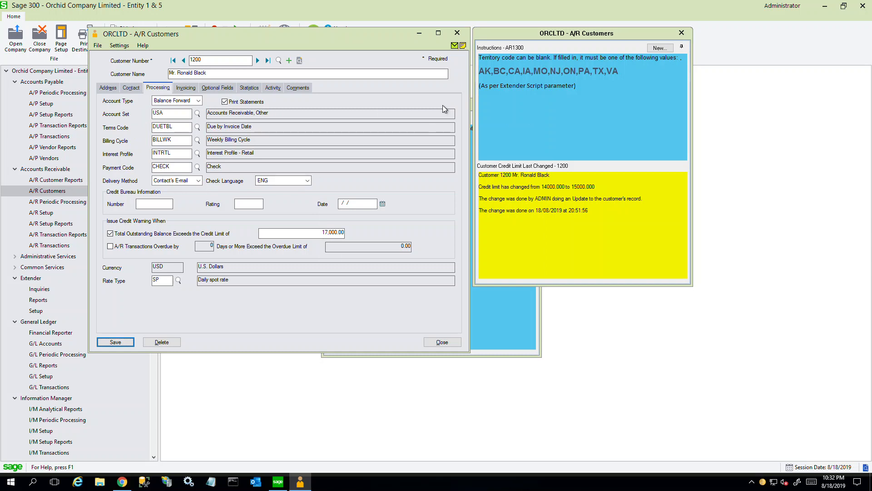
Step: Reopen the customer's notes and compare the refreshed credit limit change note with the credit limit field
{"action": "left_click", "coordinate": [681, 32]}
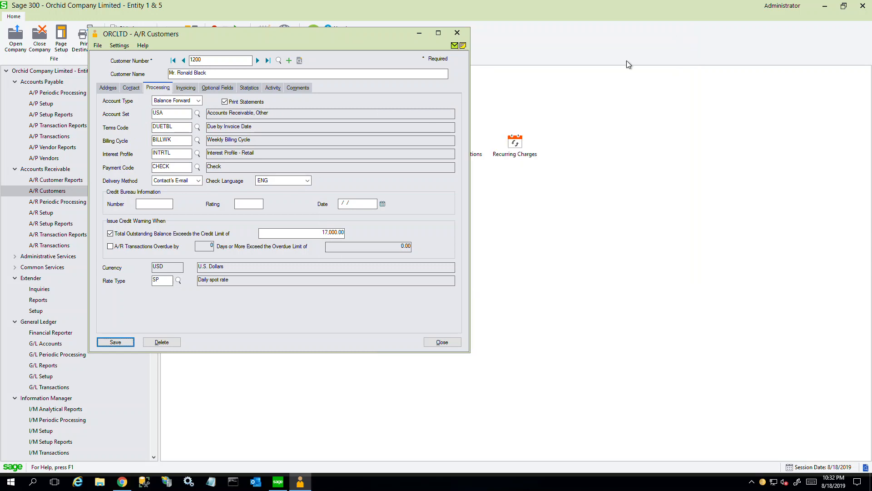
{"action": "left_click", "coordinate": [464, 46]}
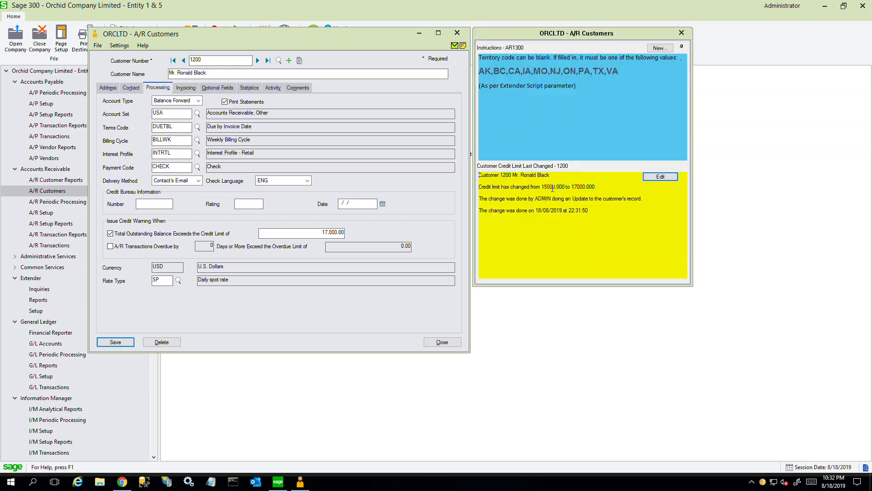
{"action": "left_click_drag", "start_coordinate": [542, 187], "coordinate": [596, 187]}
{"action": "left_click", "coordinate": [602, 212]}
{"action": "left_click", "coordinate": [308, 233]}
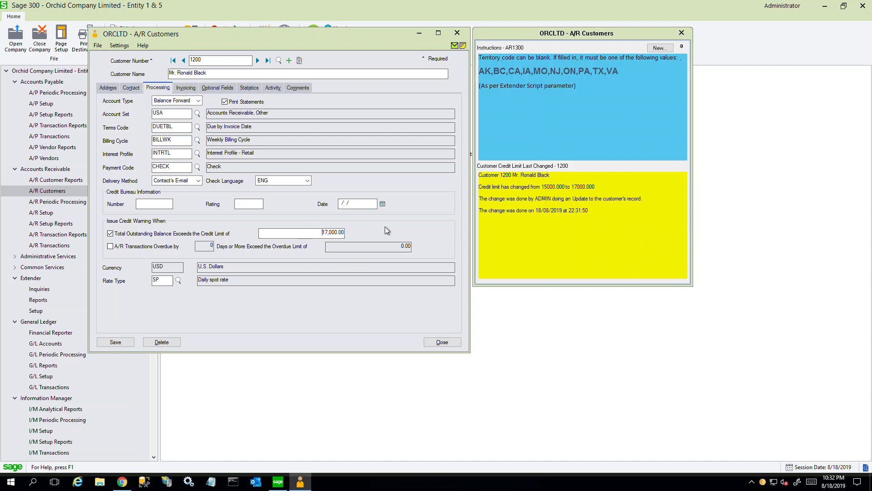
Step: Run the Extender Log Report for all dates, views, fields and users, and go to the last page of its preview
{"action": "left_click", "coordinate": [41, 301]}
{"action": "double_click", "coordinate": [191, 152]}
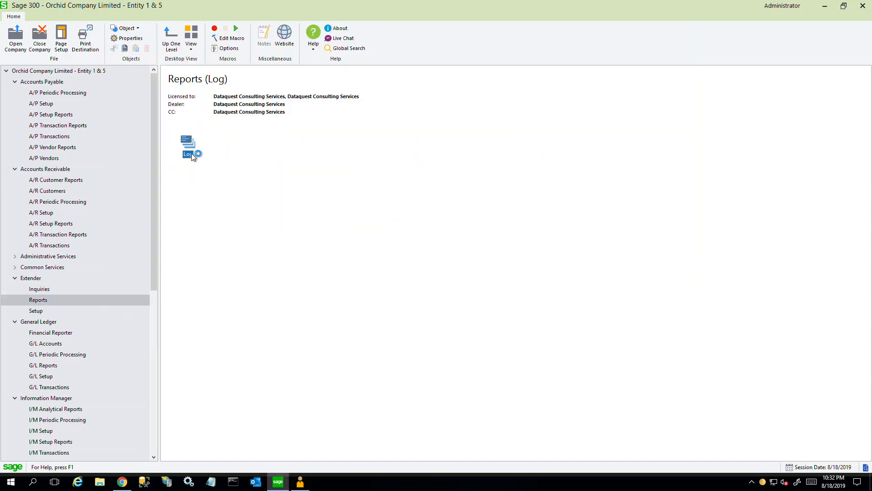
{"action": "left_click", "coordinate": [319, 323]}
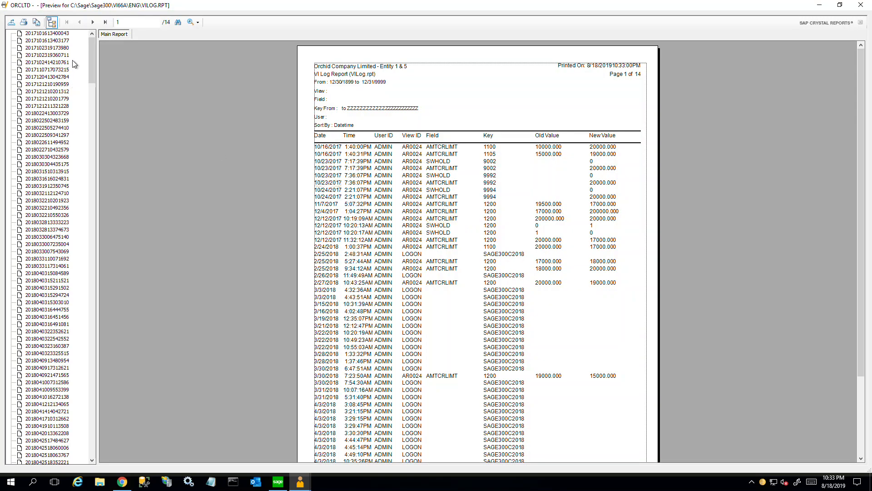
{"action": "left_click", "coordinate": [105, 23]}
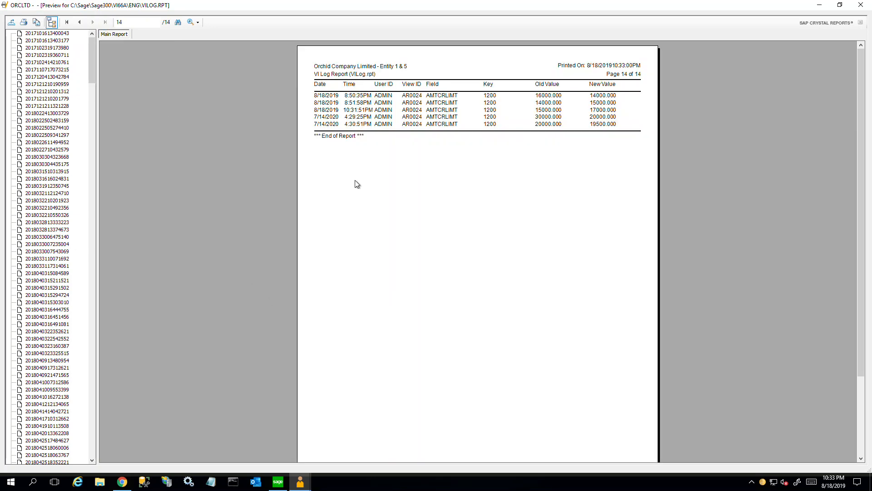
Step: Check the date, time and old and new values of the latest credit limit change in the log, then close the report
{"action": "left_click", "coordinate": [332, 109]}
{"action": "left_click", "coordinate": [330, 96]}
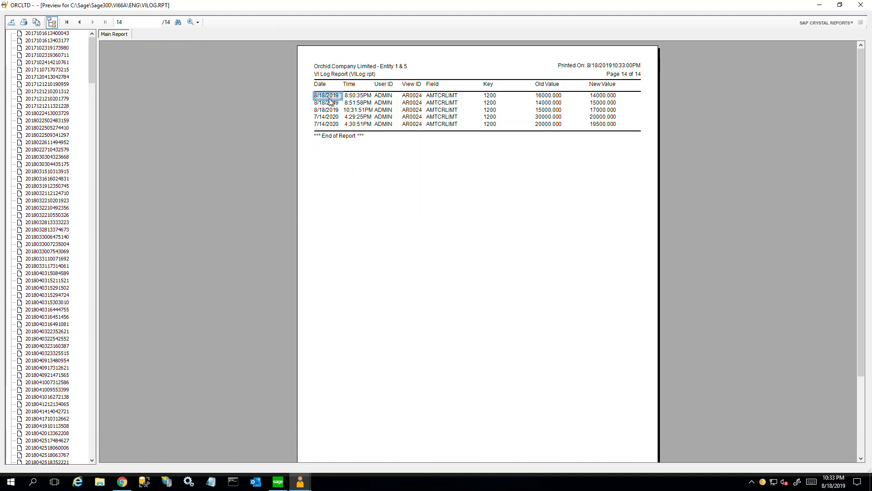
{"action": "left_click", "coordinate": [601, 109]}
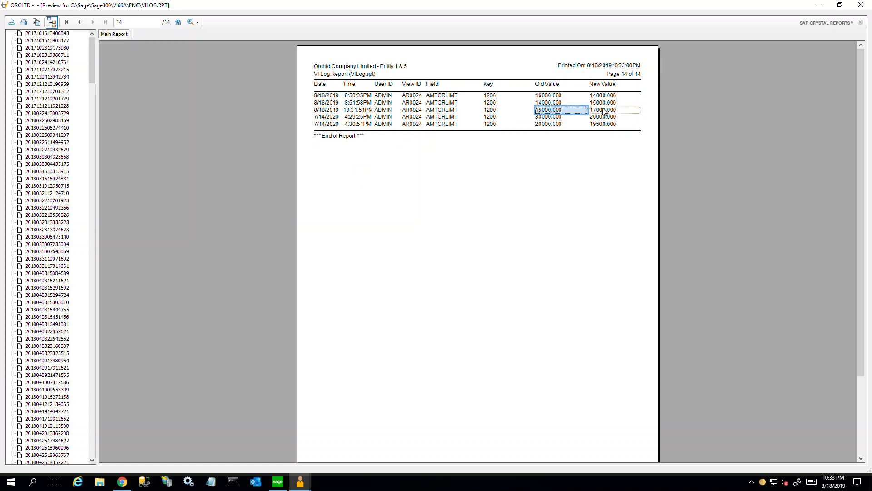
{"action": "left_click", "coordinate": [359, 113]}
{"action": "left_click", "coordinate": [359, 110]}
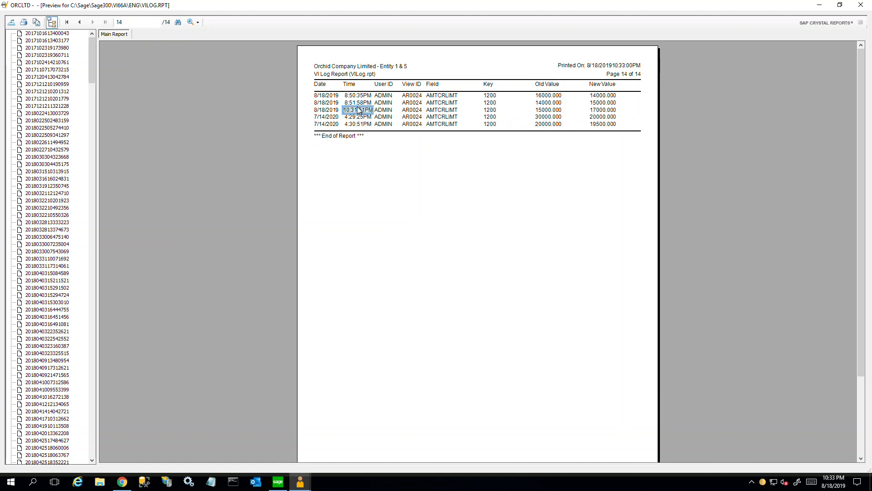
{"action": "left_click", "coordinate": [358, 106]}
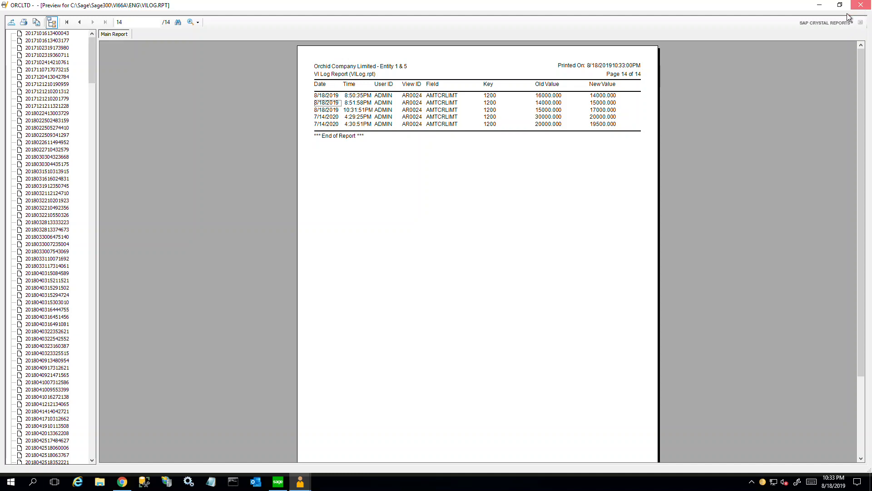
{"action": "left_click", "coordinate": [860, 5]}
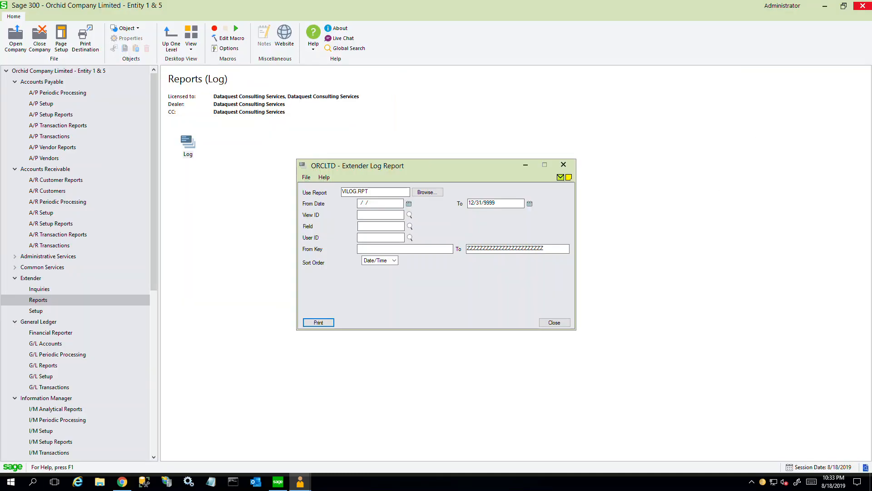
{"action": "left_click", "coordinate": [554, 323]}
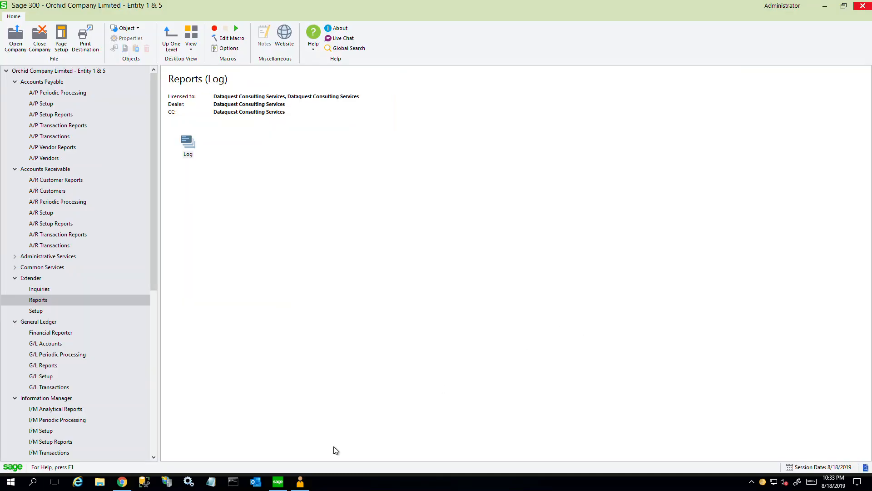
Step: Return to the A/R customer record, make its notes window taller to review the notes, and close the record
{"action": "left_click", "coordinate": [299, 482]}
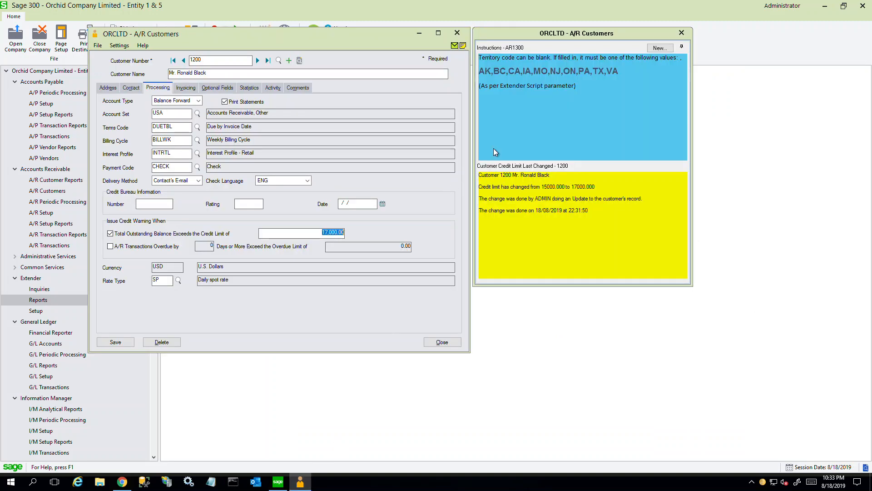
{"action": "mouse_move", "coordinate": [528, 86]}
{"action": "left_click_drag", "start_coordinate": [557, 285], "coordinate": [544, 312]}
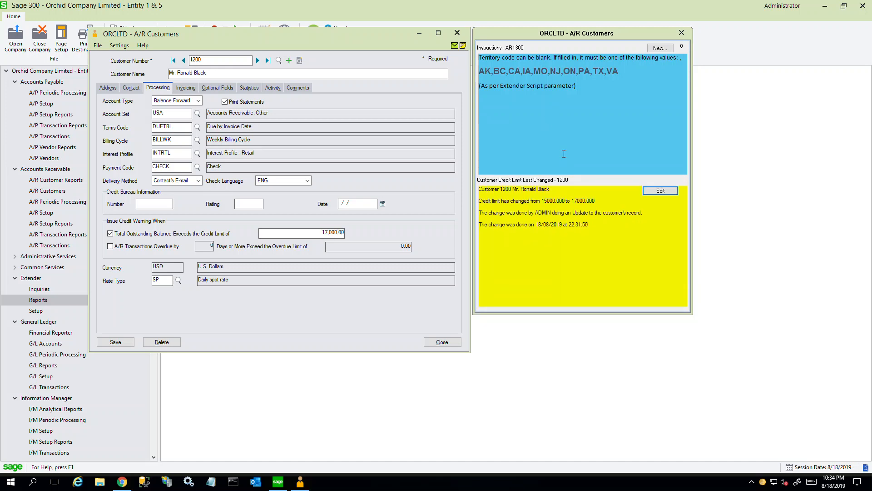
{"action": "left_click", "coordinate": [459, 34]}
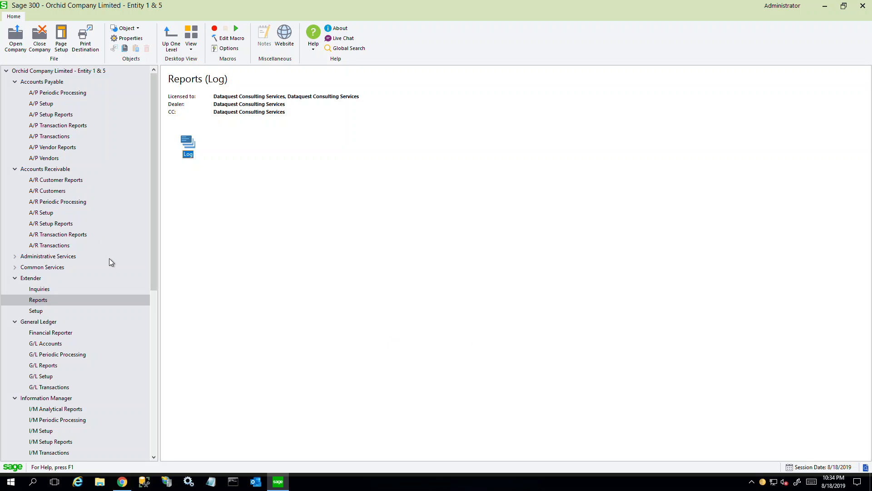
Step: Open the I/C Items record for the Fluorescent Desk Lamp, A1-103/0, and review its item notes
{"action": "scroll", "coordinate": [139, 362], "scroll_direction": "down", "scroll_amount": 4}
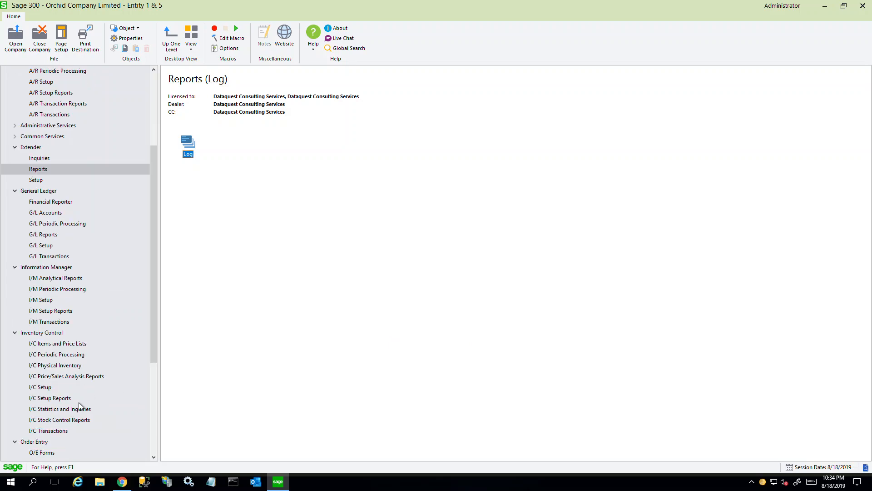
{"action": "left_click", "coordinate": [61, 345]}
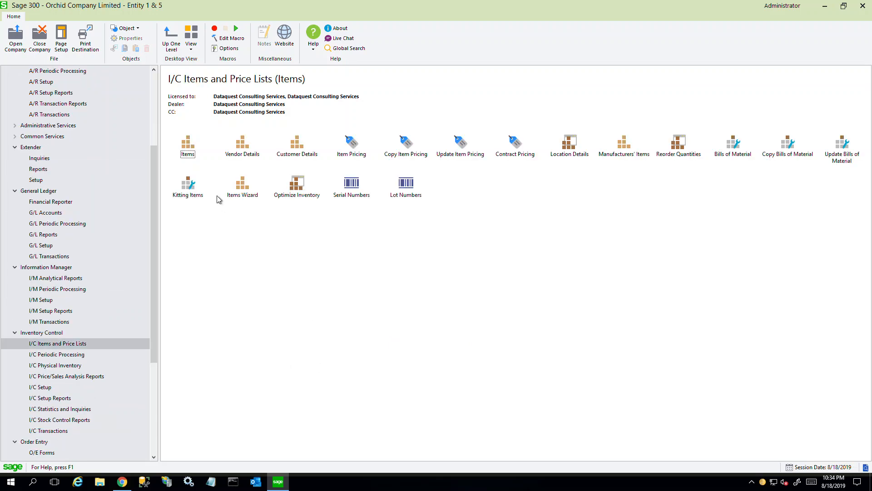
{"action": "double_click", "coordinate": [192, 154]}
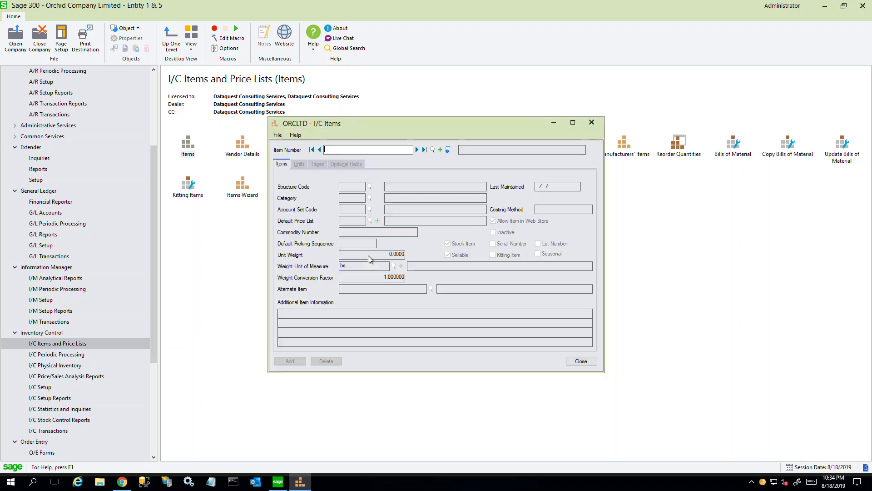
{"action": "left_click_drag", "start_coordinate": [362, 131], "coordinate": [205, 63]}
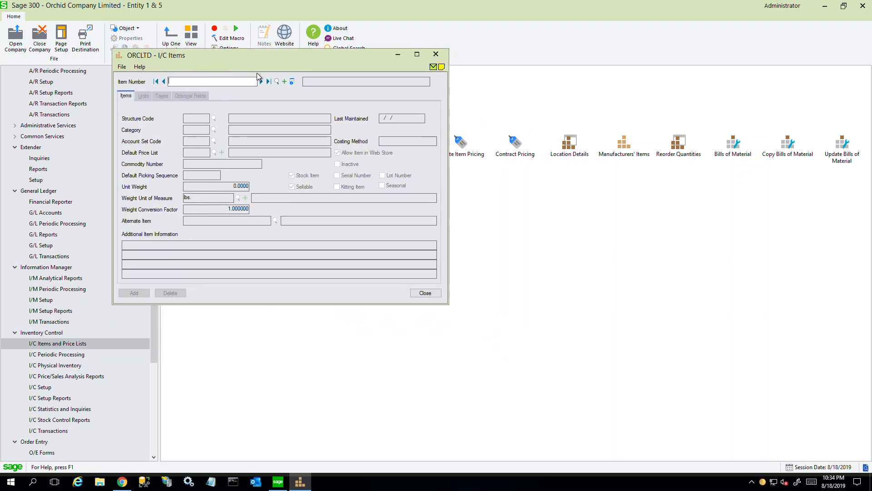
{"action": "left_click", "coordinate": [261, 80]}
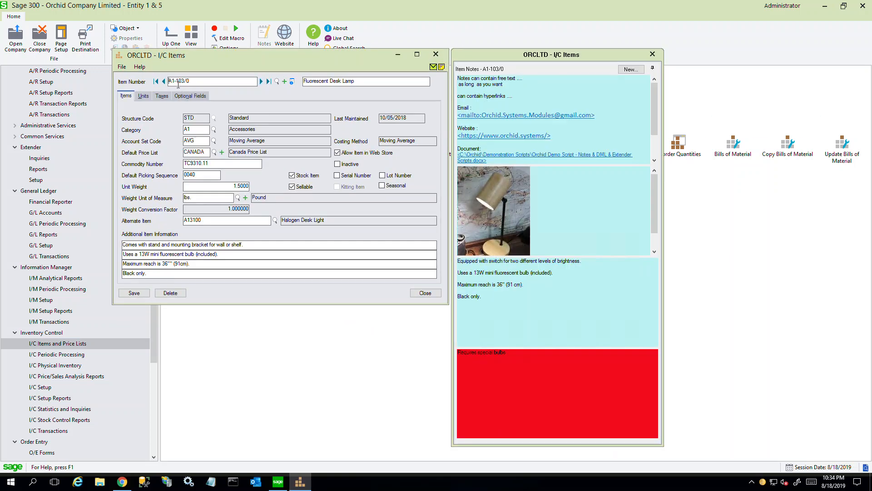
{"action": "left_click", "coordinate": [338, 81]}
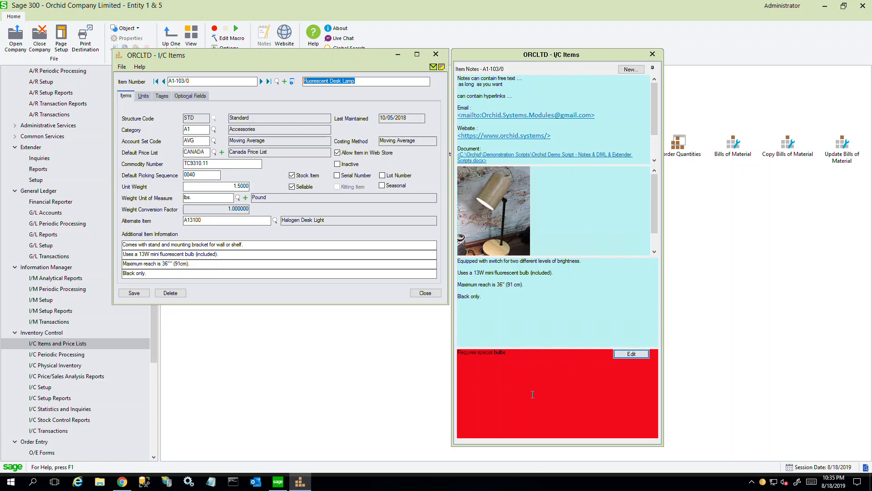
Step: Open the "Requires special bulbs" note in I/M Notes and widen the window and the Category column
{"action": "left_click", "coordinate": [630, 356]}
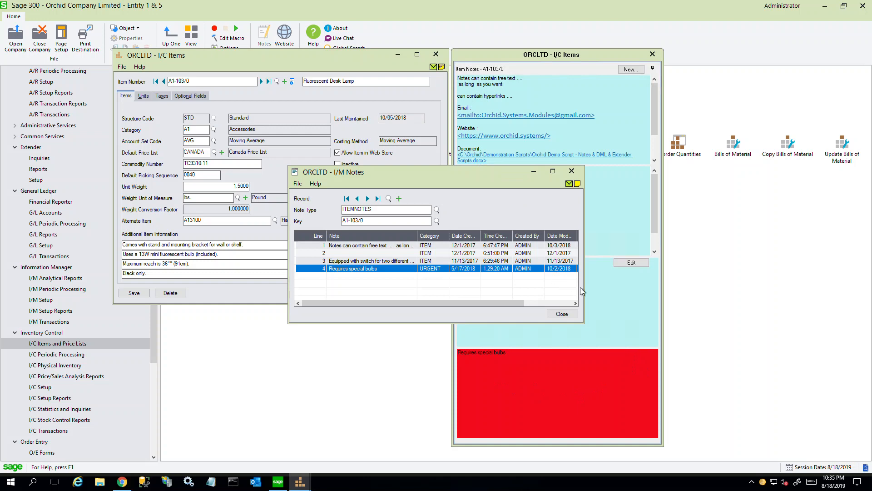
{"action": "left_click_drag", "start_coordinate": [584, 291], "coordinate": [803, 283]}
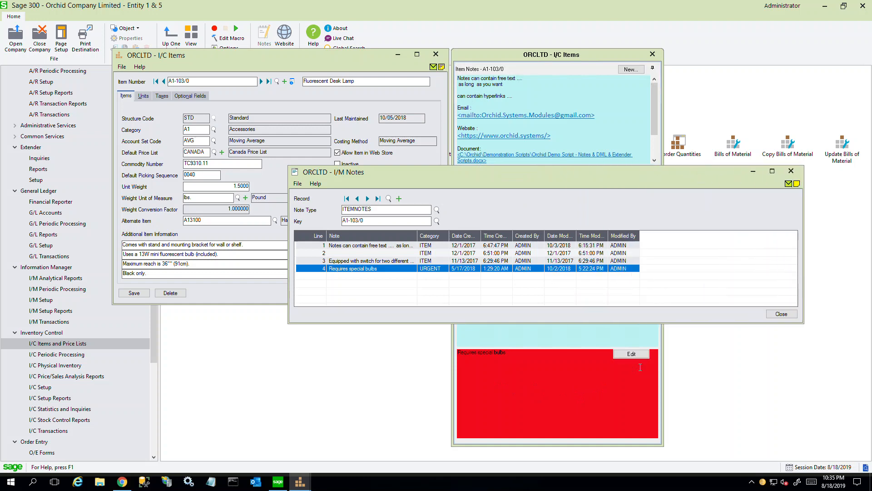
{"action": "left_click_drag", "start_coordinate": [449, 237], "coordinate": [493, 236]}
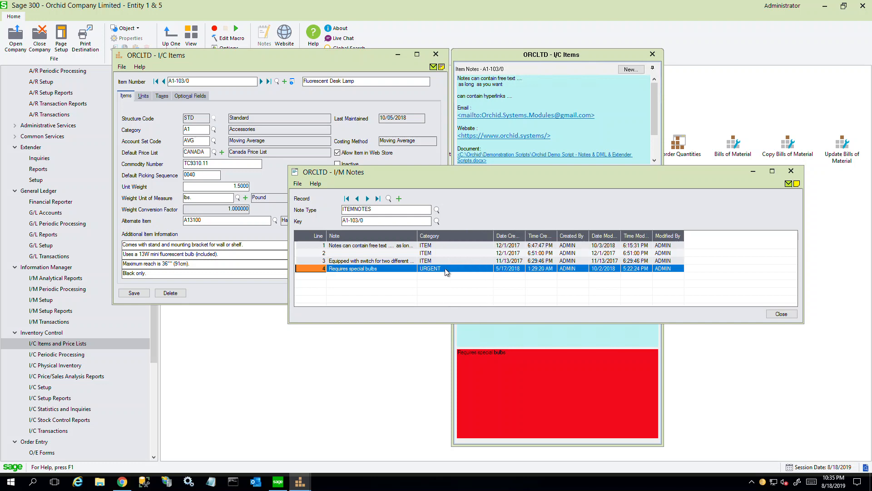
Step: Compare the categories assigned to the item's four note lines with the note colors, then close the I/M Notes list
{"action": "left_click", "coordinate": [446, 272]}
{"action": "left_click", "coordinate": [440, 261]}
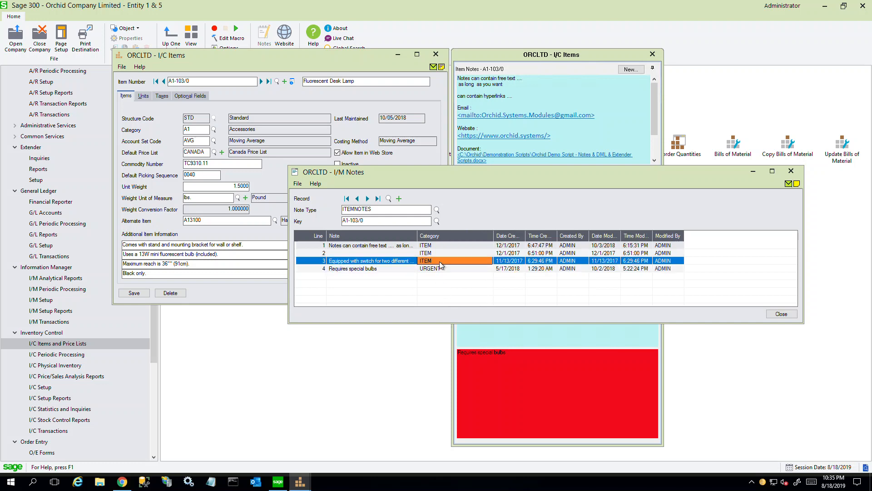
{"action": "left_click", "coordinate": [439, 246]}
{"action": "left_click", "coordinate": [440, 253]}
{"action": "left_click", "coordinate": [438, 261]}
{"action": "left_click", "coordinate": [439, 268]}
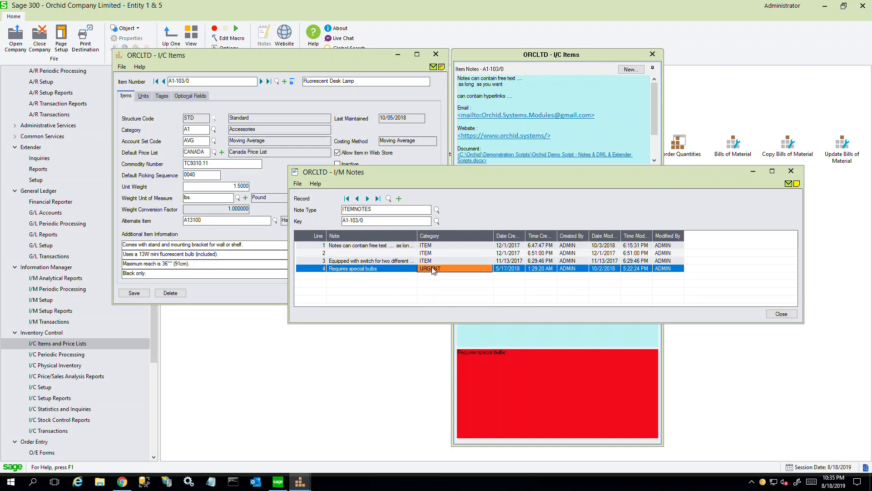
{"action": "mouse_move", "coordinate": [505, 376]}
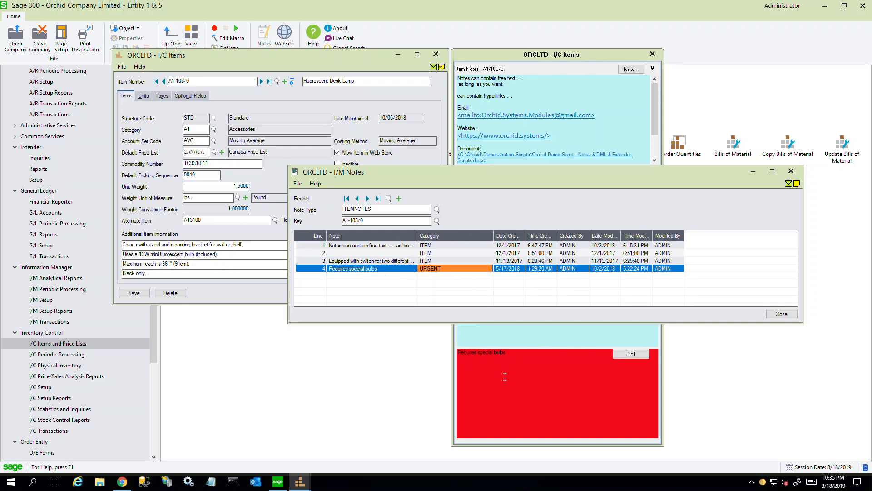
{"action": "left_click", "coordinate": [781, 314]}
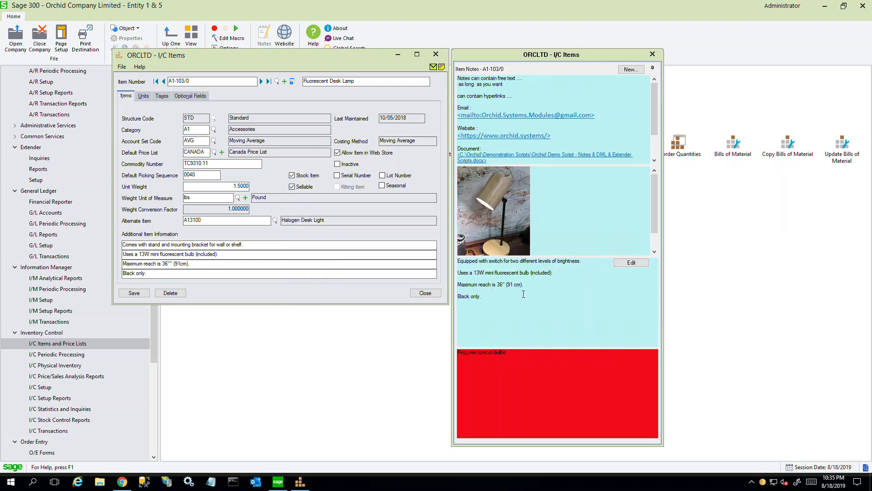
Step: Close the item record, open G/L Accounts beside its notes window, and read the account group instructions
{"action": "left_click", "coordinate": [436, 55]}
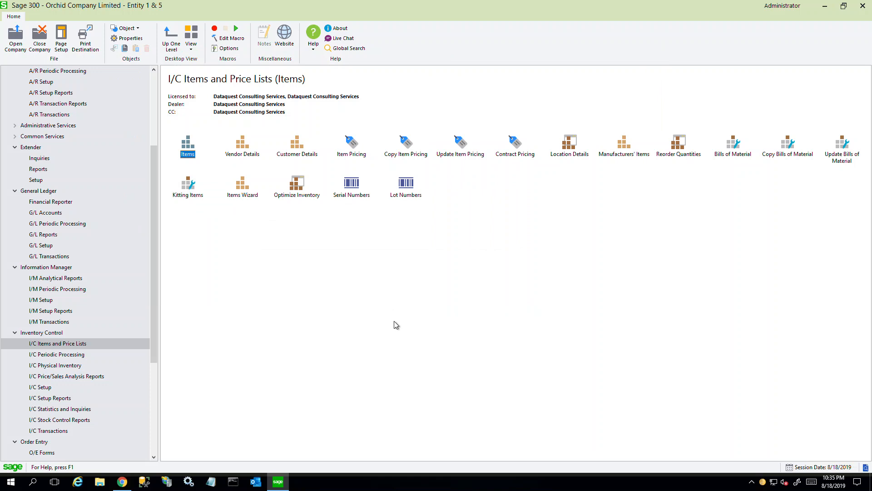
{"action": "left_click", "coordinate": [68, 214]}
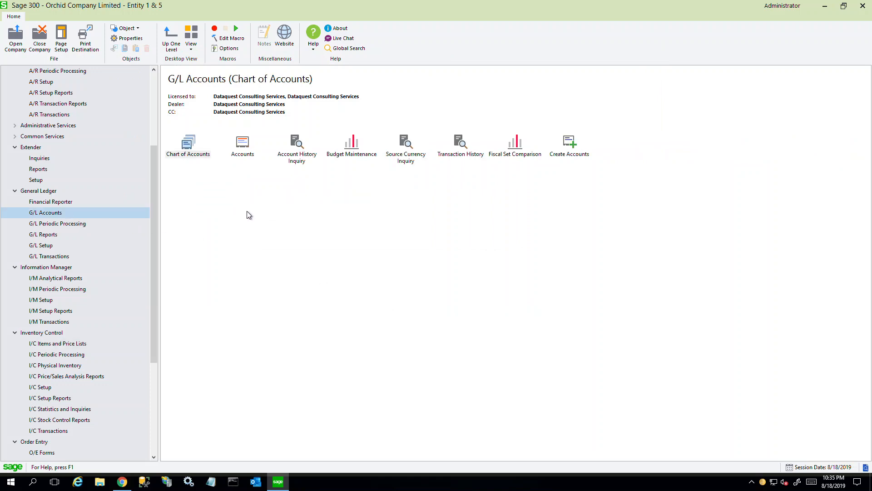
{"action": "double_click", "coordinate": [243, 155]}
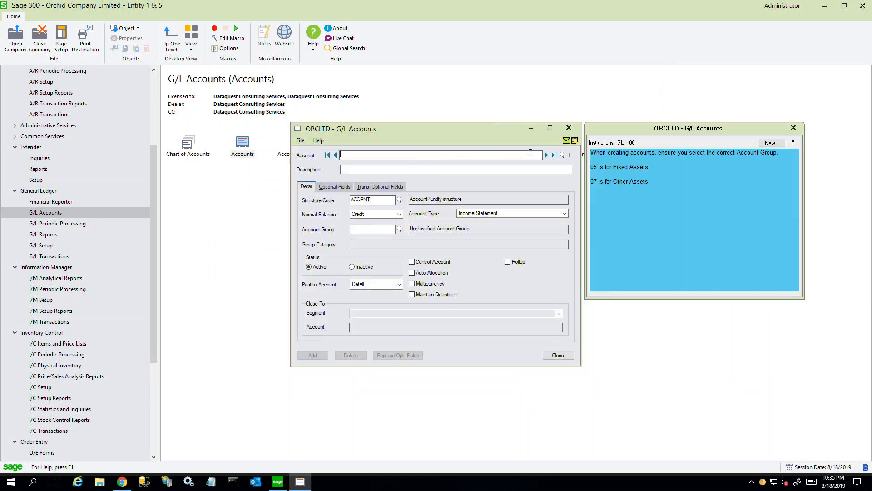
{"action": "left_click_drag", "start_coordinate": [497, 128], "coordinate": [372, 60]}
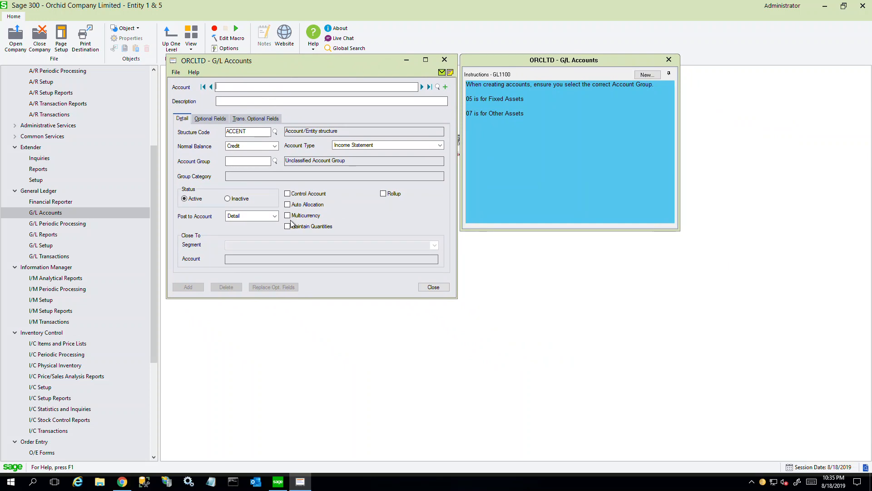
{"action": "mouse_move", "coordinate": [528, 115]}
{"action": "mouse_move", "coordinate": [506, 157]}
Step: Open the Information Manager options and look up the Roto ID and field name of the G/L Account field
{"action": "right_click", "coordinate": [763, 482]}
{"action": "left_click", "coordinate": [784, 463]}
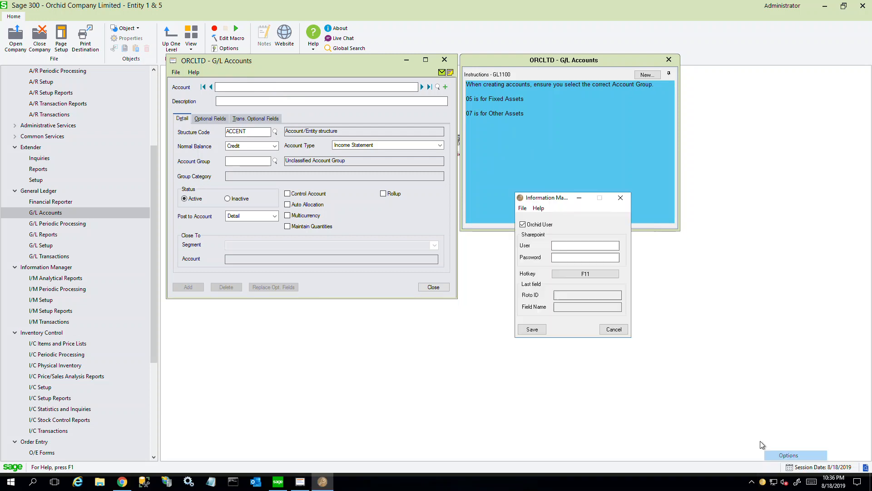
{"action": "left_click", "coordinate": [279, 87]}
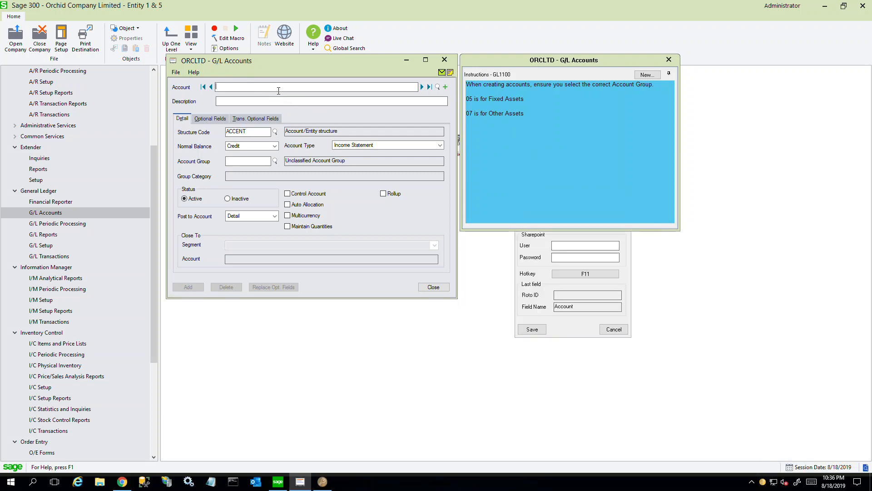
{"action": "double_click", "coordinate": [559, 294]}
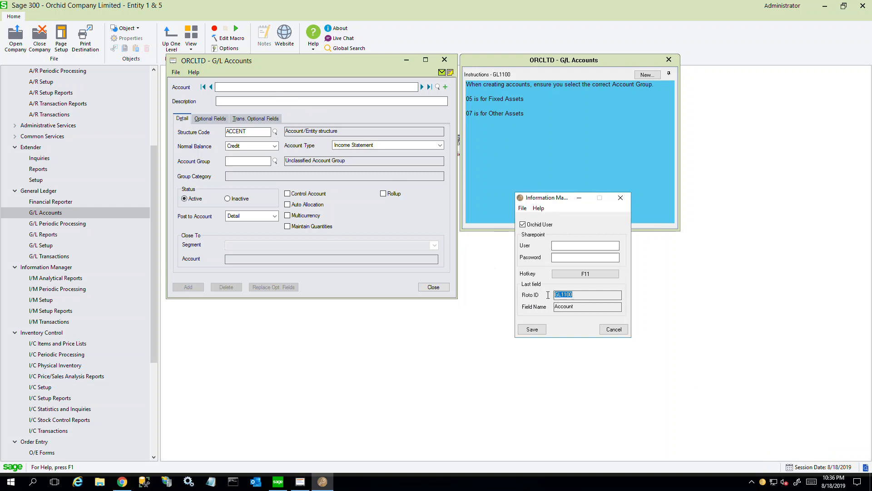
{"action": "key", "text": "BackSpace"}
Step: Bring the G/L Accounts window back to the front and open its GL1100 instructions note for editing
{"action": "left_click", "coordinate": [312, 88]}
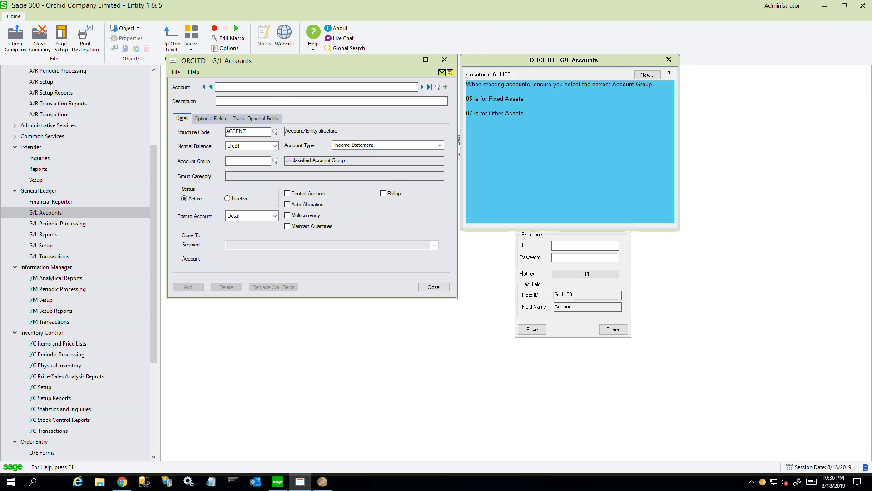
{"action": "mouse_move", "coordinate": [517, 86]}
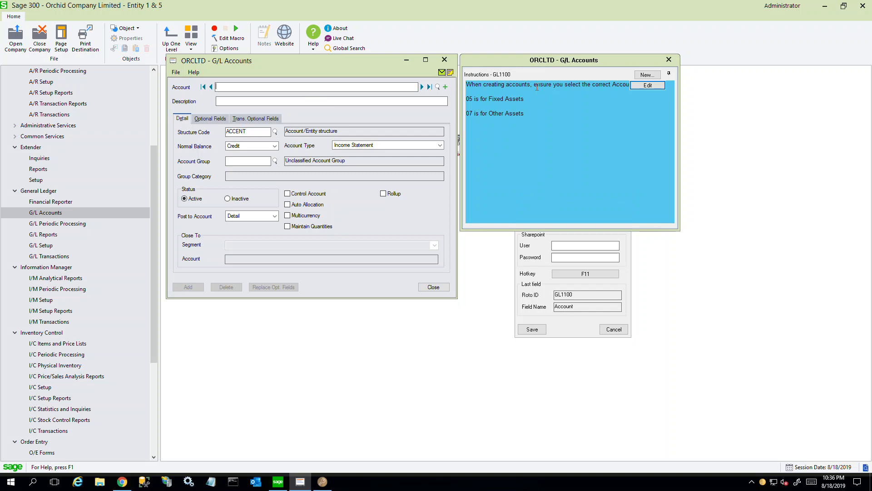
{"action": "left_click", "coordinate": [658, 89]}
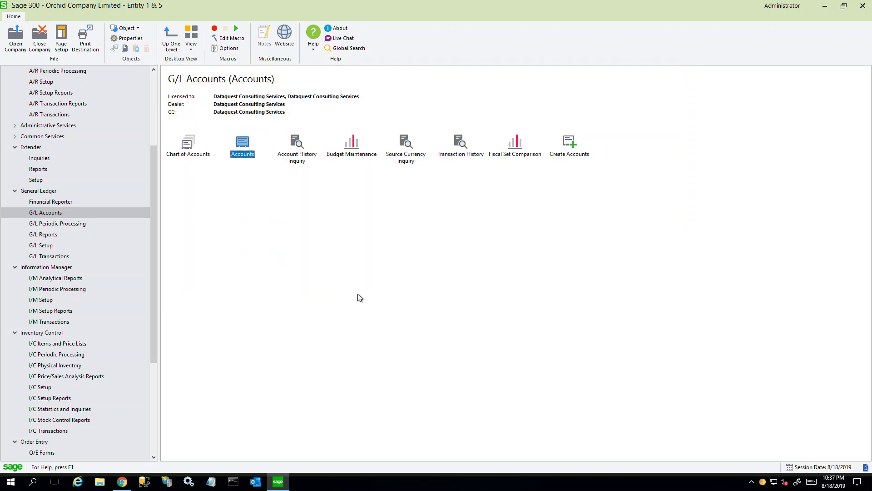
Step: Open the A/P Invoice Batch List and open batch 68, "DML Batch - showing linked documents", in A/P Invoice Entry
{"action": "left_click", "coordinate": [154, 86]}
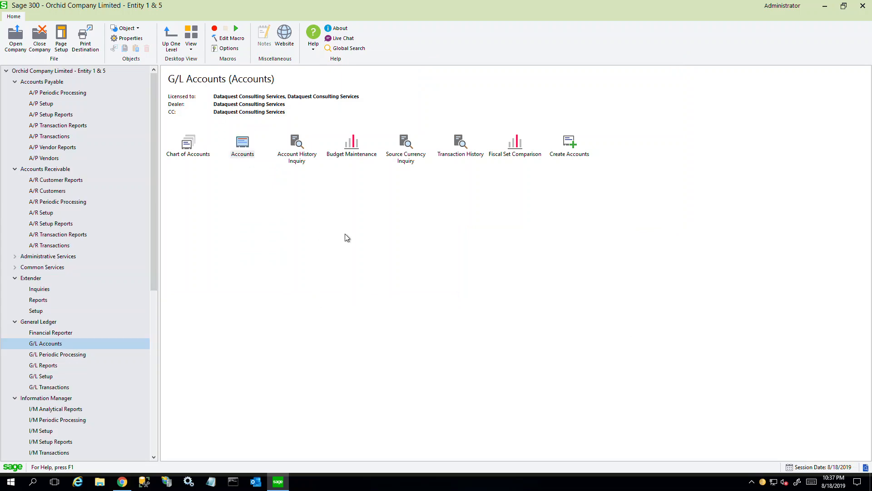
{"action": "left_click", "coordinate": [56, 137]}
{"action": "double_click", "coordinate": [190, 152]}
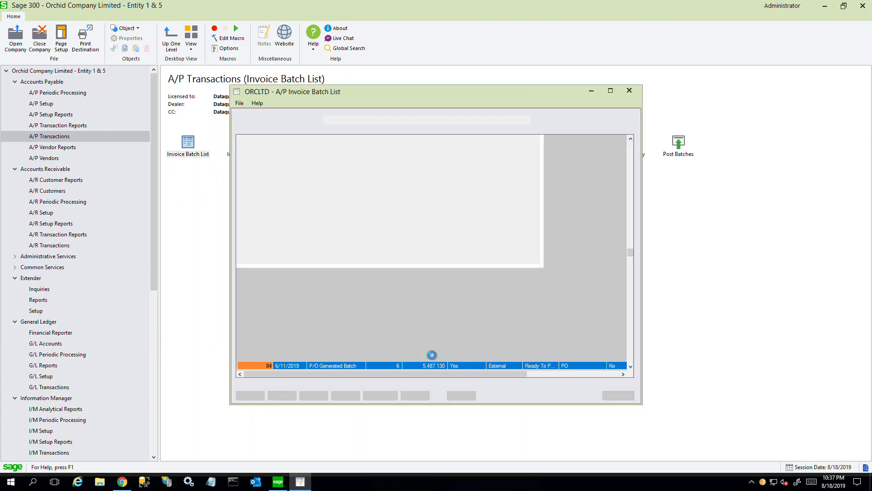
{"action": "left_click_drag", "start_coordinate": [401, 89], "coordinate": [210, 67]}
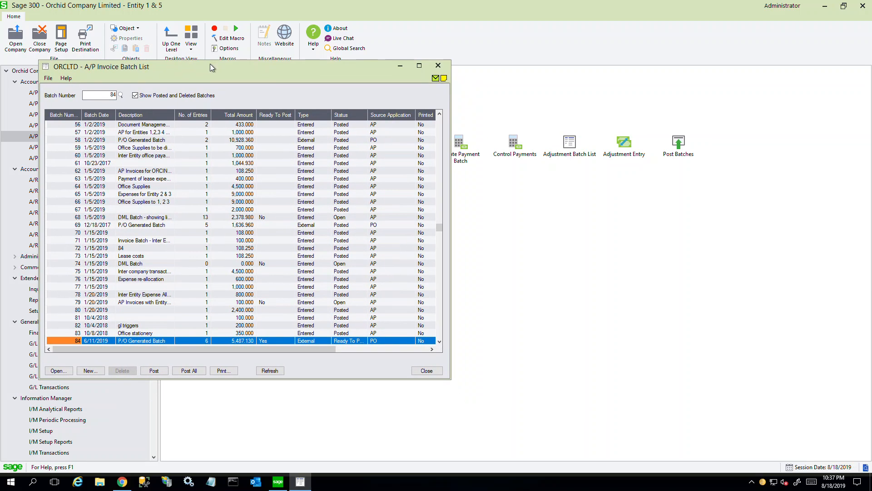
{"action": "left_click", "coordinate": [129, 216]}
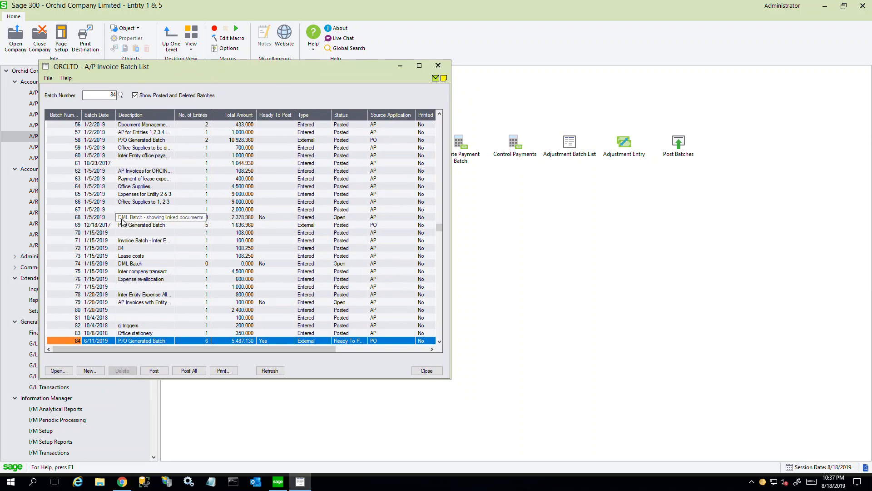
{"action": "left_click", "coordinate": [61, 370]}
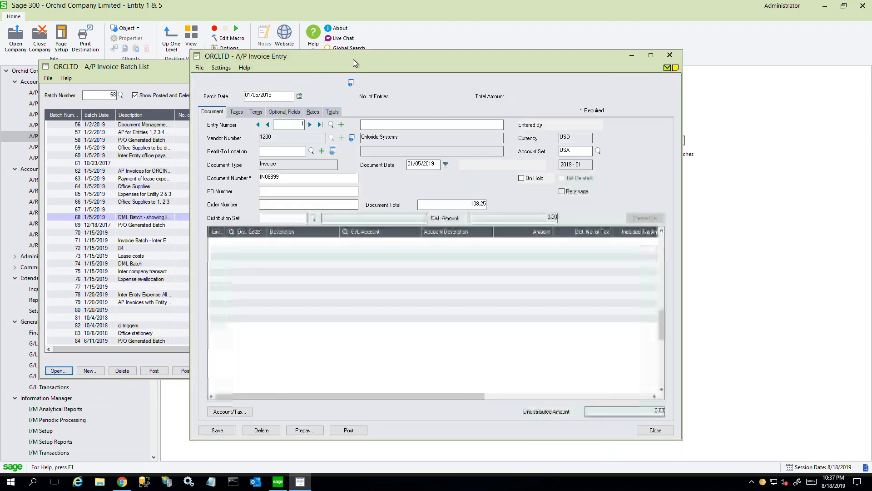
Step: Reposition the A/P Invoice Entry window and minimize the other open windows behind it to expose the desktop
{"action": "left_click_drag", "start_coordinate": [353, 59], "coordinate": [154, 28]}
{"action": "left_click", "coordinate": [825, 6]}
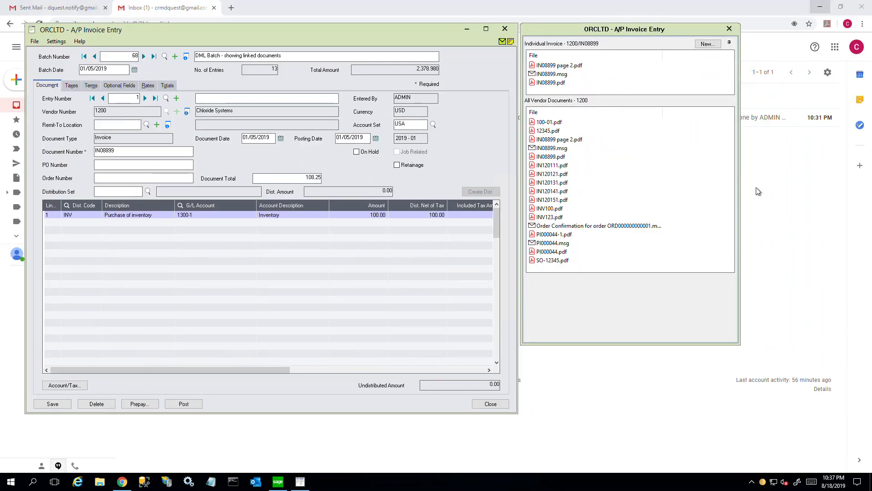
{"action": "left_click", "coordinate": [820, 6]}
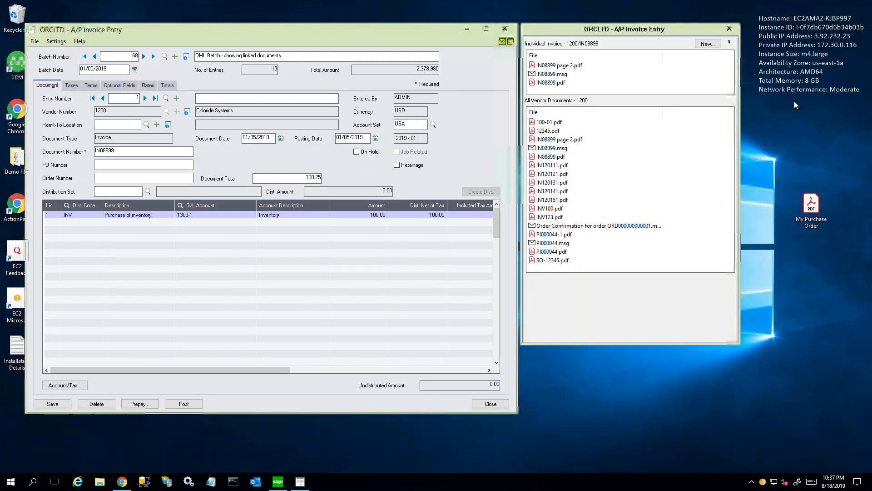
Step: Compare the documents linked to individual invoice IN08899 with the list of all documents for vendor 1200
{"action": "left_click", "coordinate": [140, 215]}
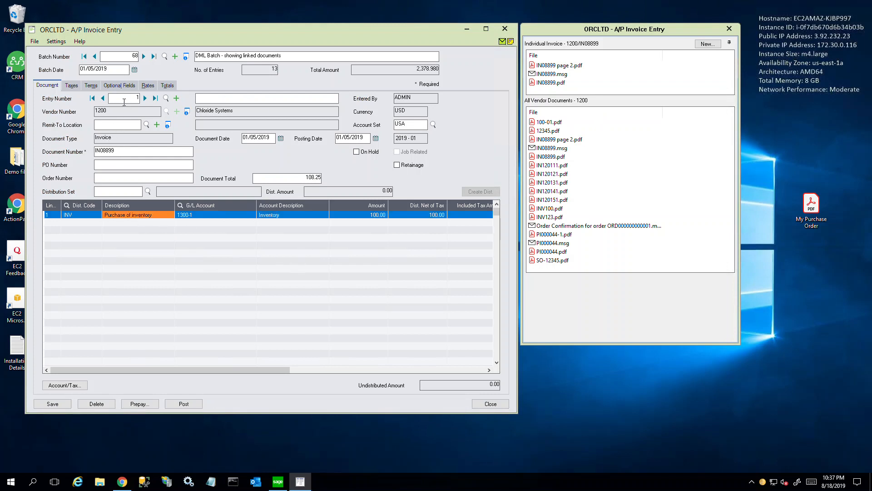
{"action": "left_click", "coordinate": [127, 98]}
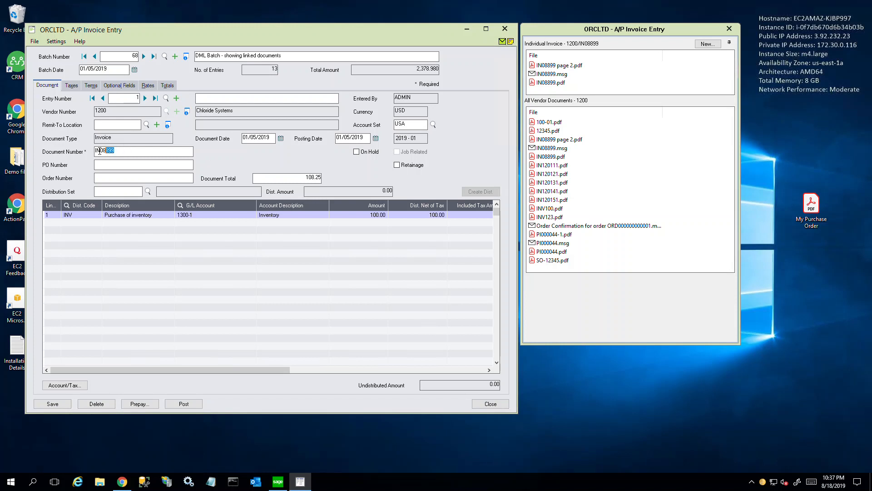
{"action": "left_click", "coordinate": [109, 151]}
{"action": "mouse_move", "coordinate": [556, 72]}
{"action": "mouse_move", "coordinate": [593, 88]}
{"action": "mouse_move", "coordinate": [559, 55]}
{"action": "mouse_move", "coordinate": [613, 64]}
{"action": "left_click", "coordinate": [121, 151]}
{"action": "mouse_move", "coordinate": [572, 233]}
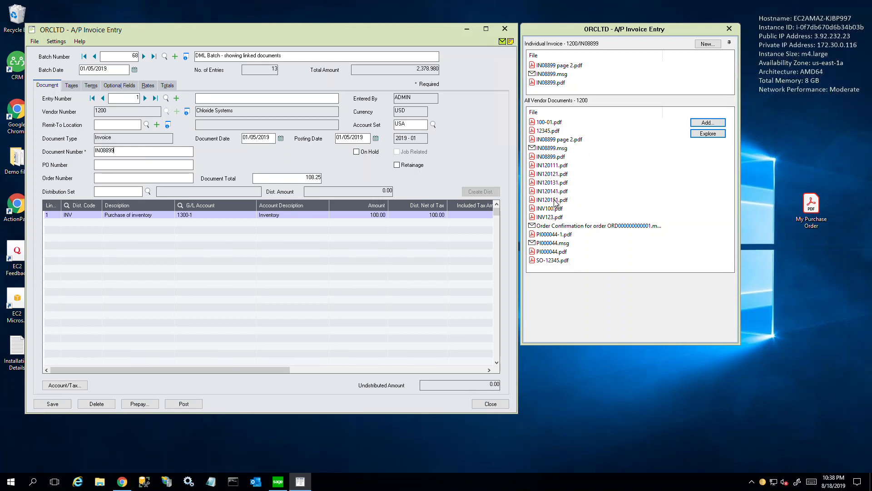
Step: Open the vendor document IN120151.pdf, read through it to the end, and close it
{"action": "double_click", "coordinate": [555, 201]}
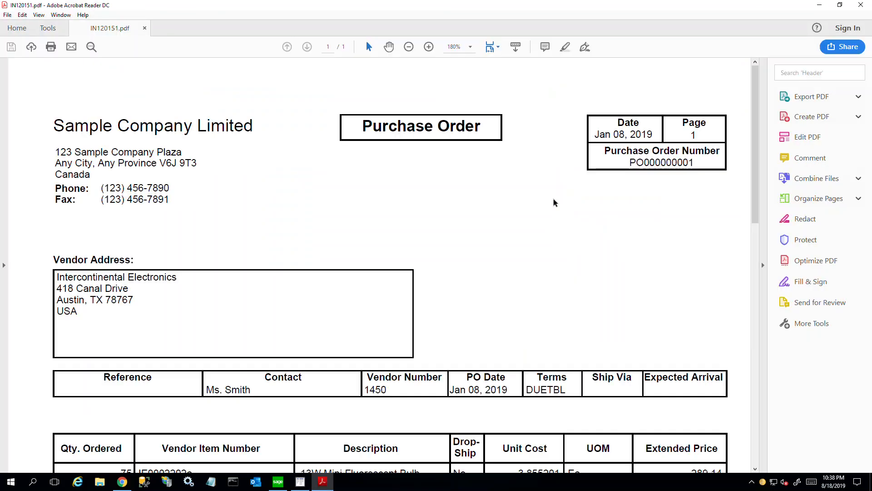
{"action": "scroll", "coordinate": [553, 202], "scroll_direction": "down", "scroll_amount": 10}
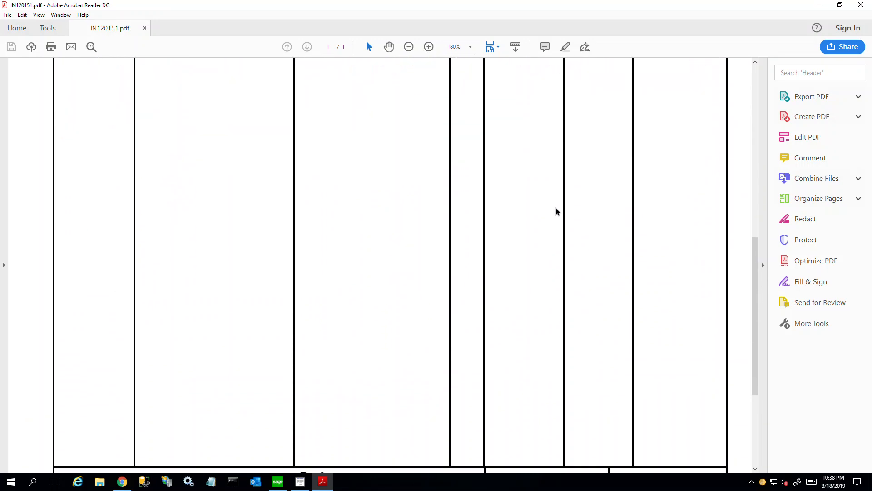
{"action": "scroll", "coordinate": [556, 211], "scroll_direction": "down", "scroll_amount": 3}
{"action": "key", "text": "alt+F4"}
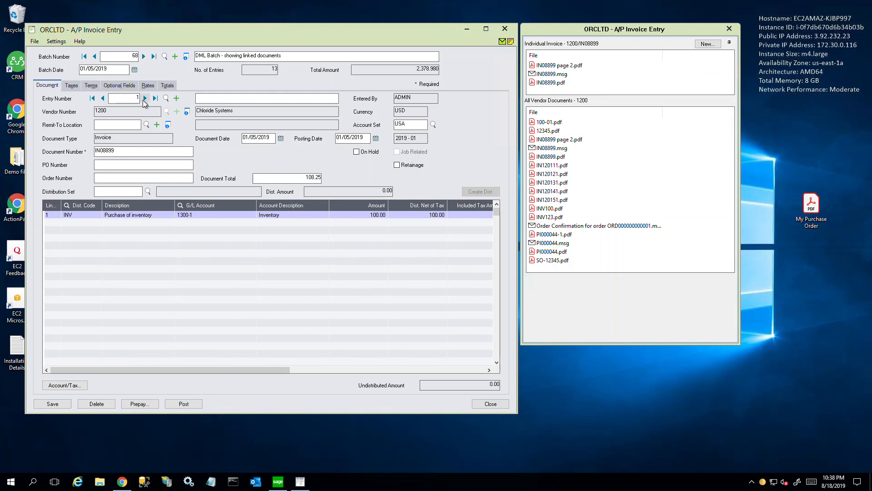
Step: Go to batch entry 2 and examine the documents linked to invoice IN13588 and to vendor 1350
{"action": "left_click", "coordinate": [135, 100]}
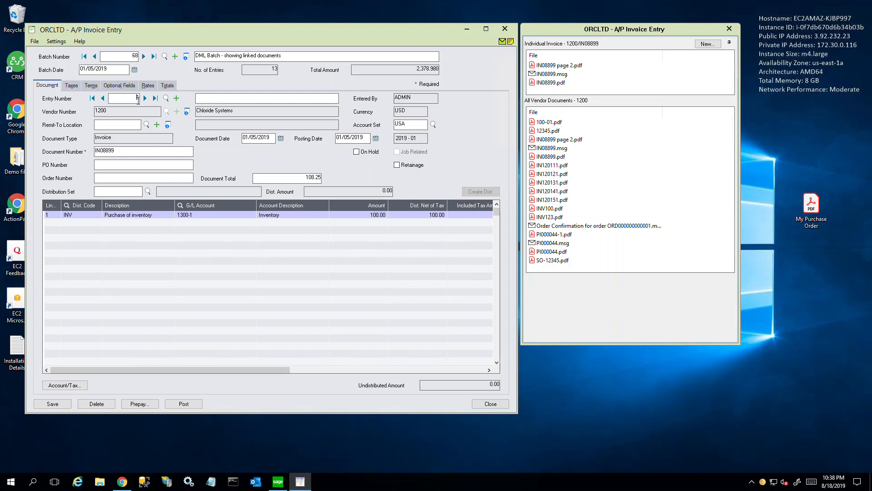
{"action": "mouse_move", "coordinate": [556, 74]}
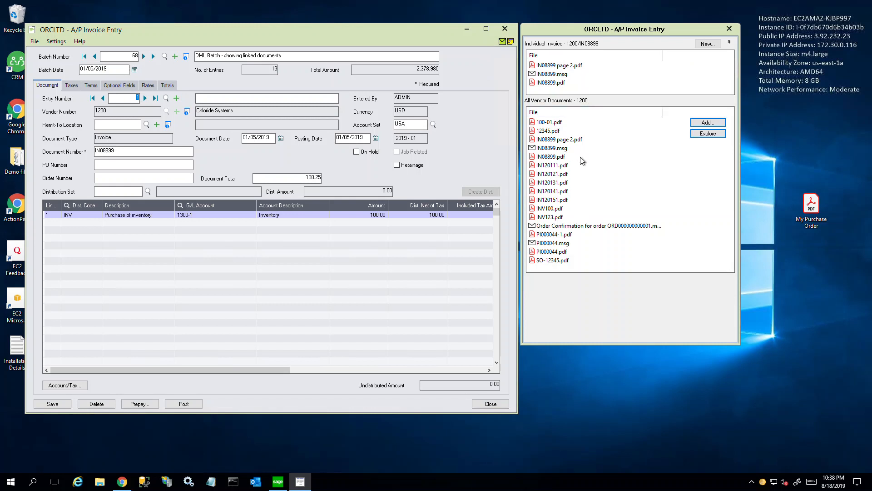
{"action": "left_click", "coordinate": [146, 99]}
{"action": "double_click", "coordinate": [108, 154]}
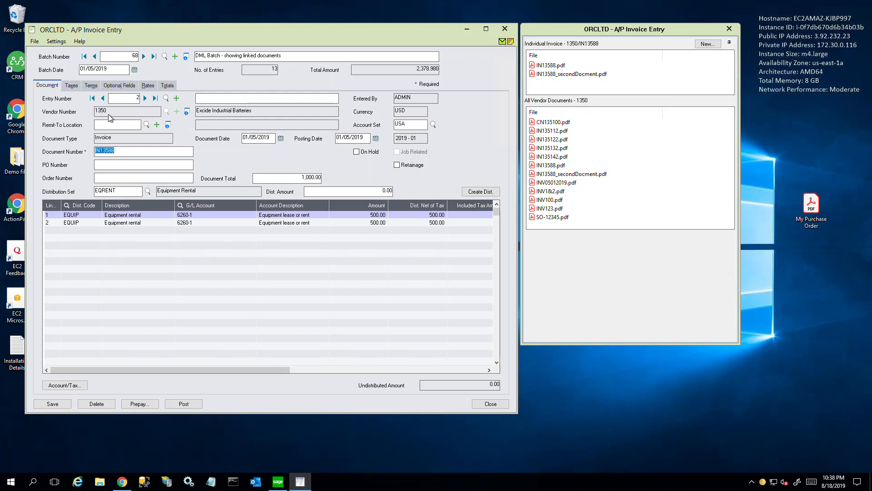
{"action": "mouse_move", "coordinate": [534, 127]}
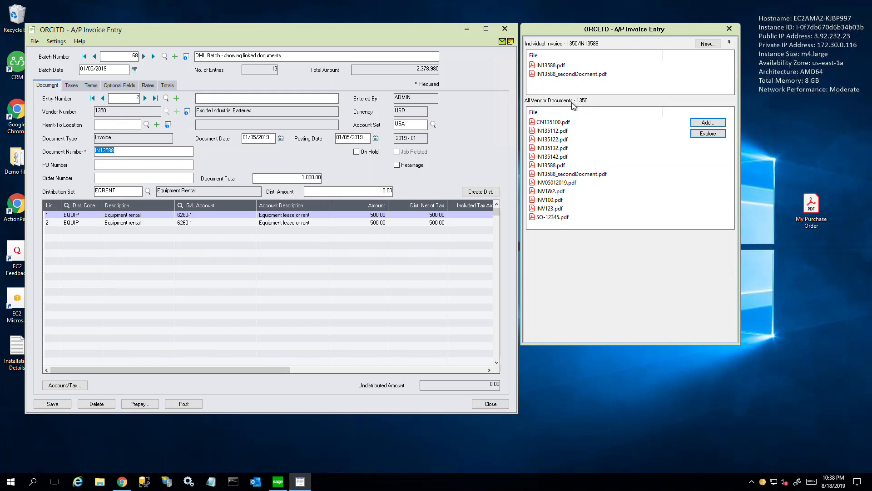
{"action": "mouse_move", "coordinate": [575, 78]}
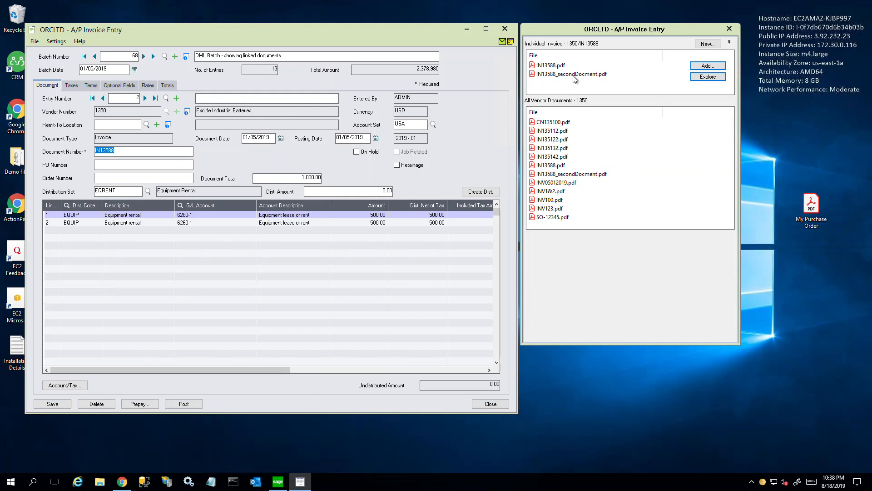
Step: Go to batch entry 3, invoice INV9876, and review the My Purchase Order PDF from the desktop
{"action": "left_click", "coordinate": [141, 101]}
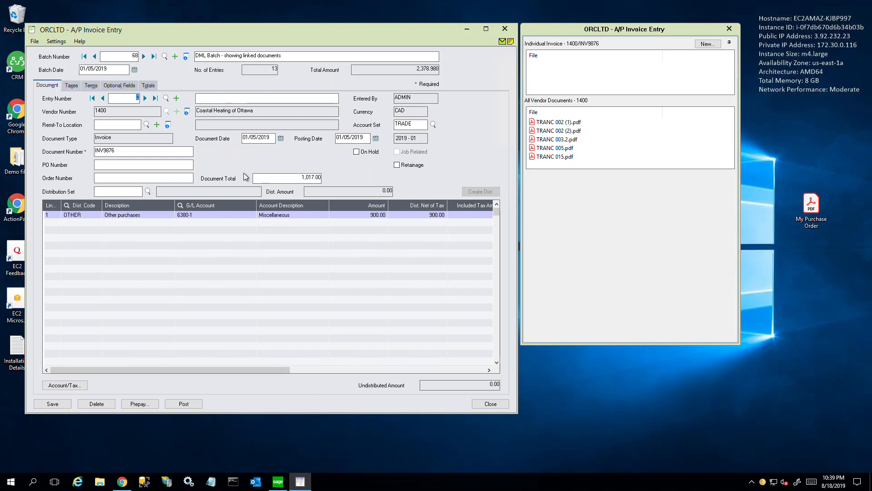
{"action": "double_click", "coordinate": [122, 154]}
{"action": "double_click", "coordinate": [810, 206]}
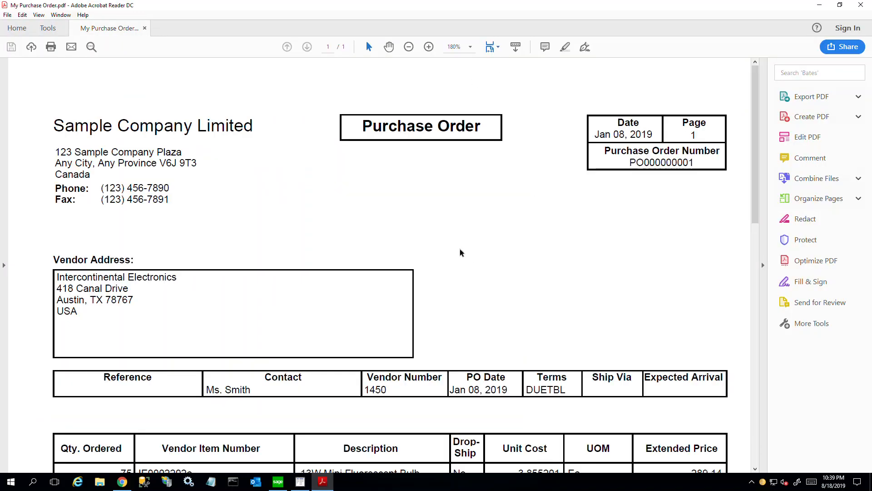
{"action": "scroll", "coordinate": [462, 252], "scroll_direction": "down", "scroll_amount": 12}
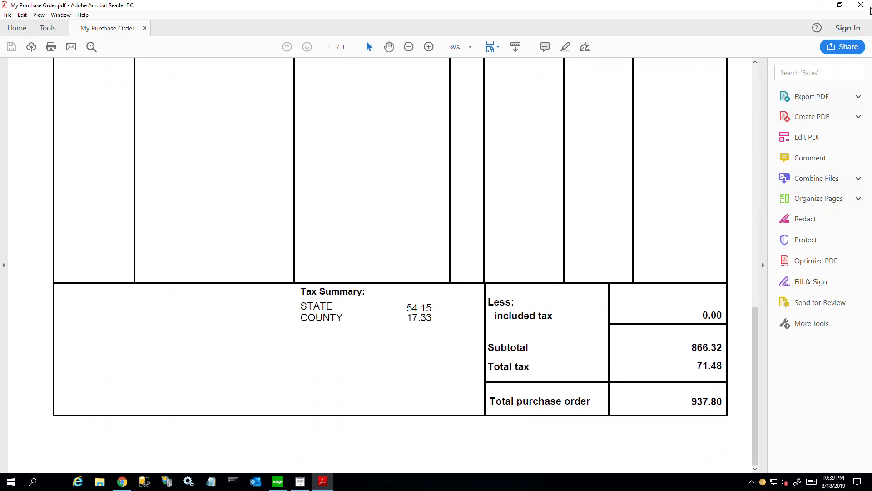
{"action": "left_click", "coordinate": [861, 4]}
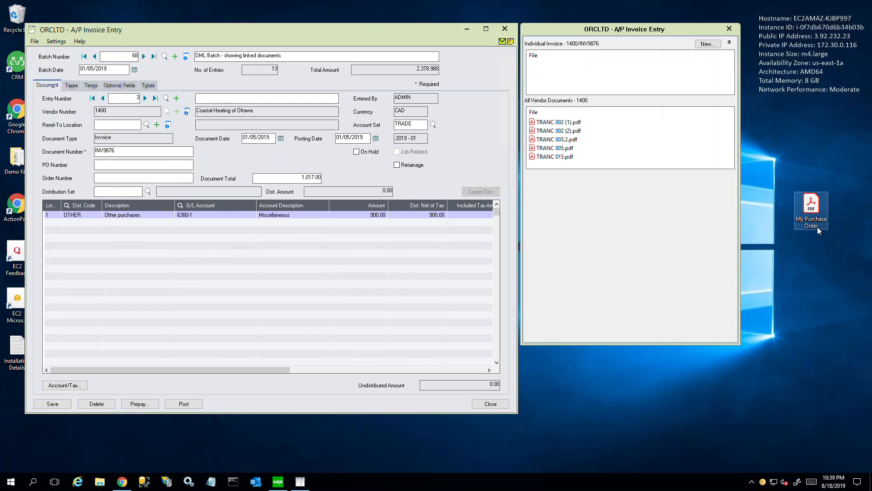
Step: Attach the desktop's My Purchase Order PDF to individual invoice INV9876, and close the invoice entry and batch list windows
{"action": "left_click_drag", "start_coordinate": [811, 204], "coordinate": [621, 78]}
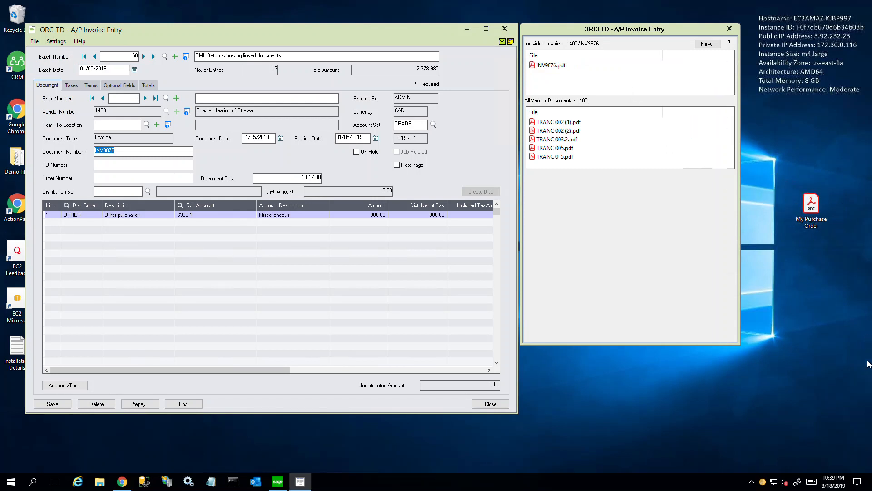
{"action": "mouse_move", "coordinate": [600, 80]}
{"action": "left_click", "coordinate": [507, 29]}
{"action": "left_click", "coordinate": [437, 65]}
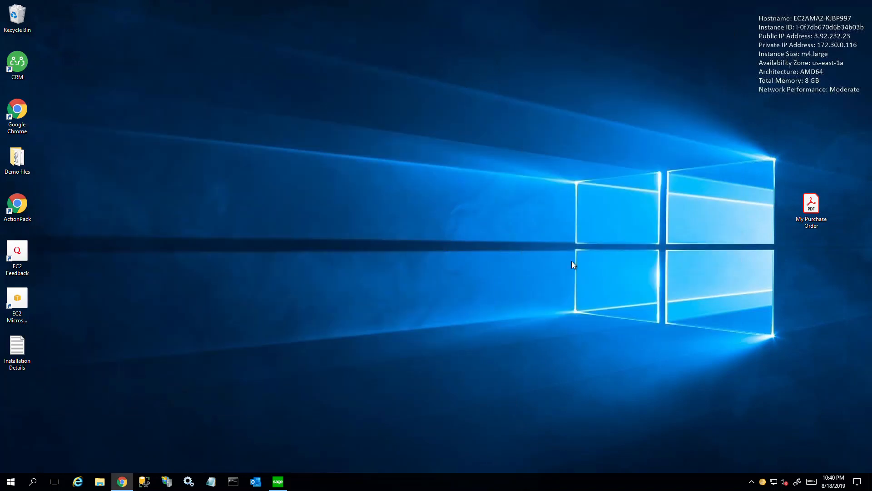
{"action": "left_click", "coordinate": [278, 481]}
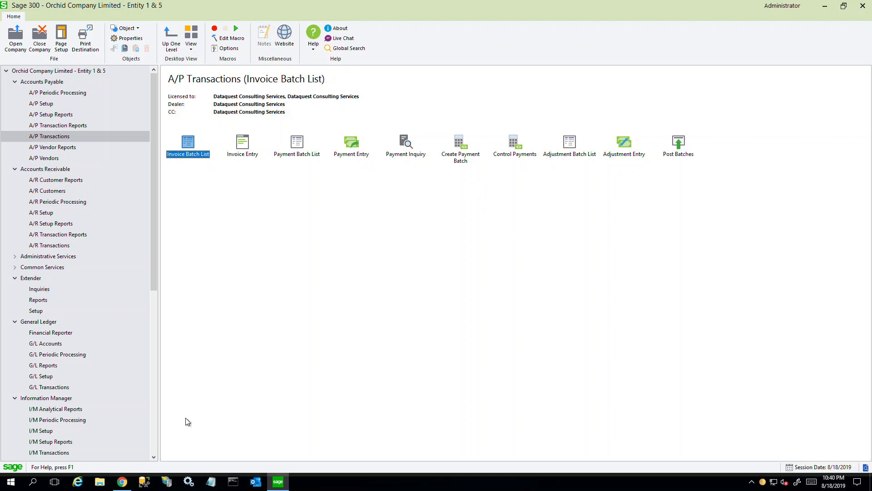
{"action": "left_click_drag", "start_coordinate": [155, 233], "coordinate": [140, 396]}
{"action": "left_click", "coordinate": [48, 343]}
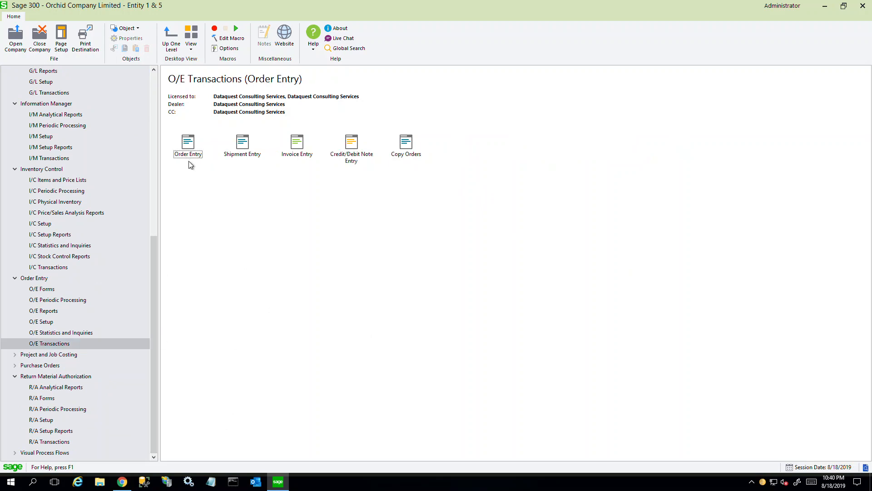
{"action": "double_click", "coordinate": [187, 149]}
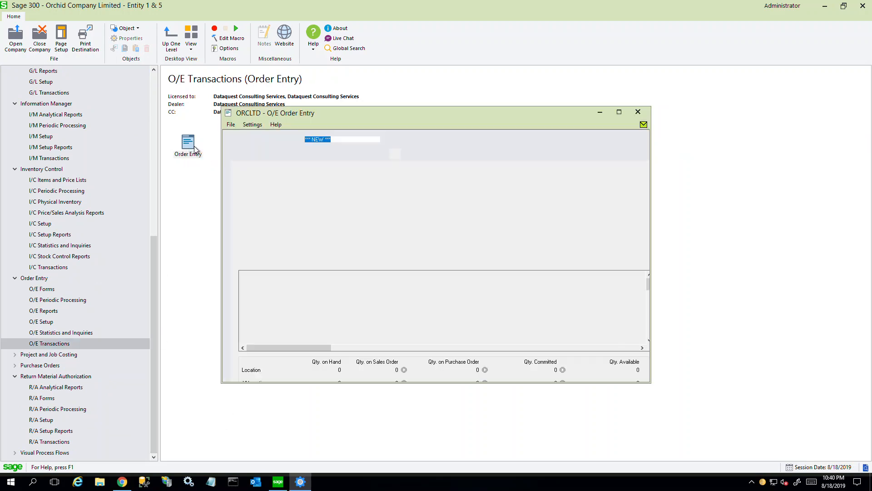
{"action": "left_click_drag", "start_coordinate": [405, 116], "coordinate": [196, 12]}
{"action": "left_click", "coordinate": [151, 38]}
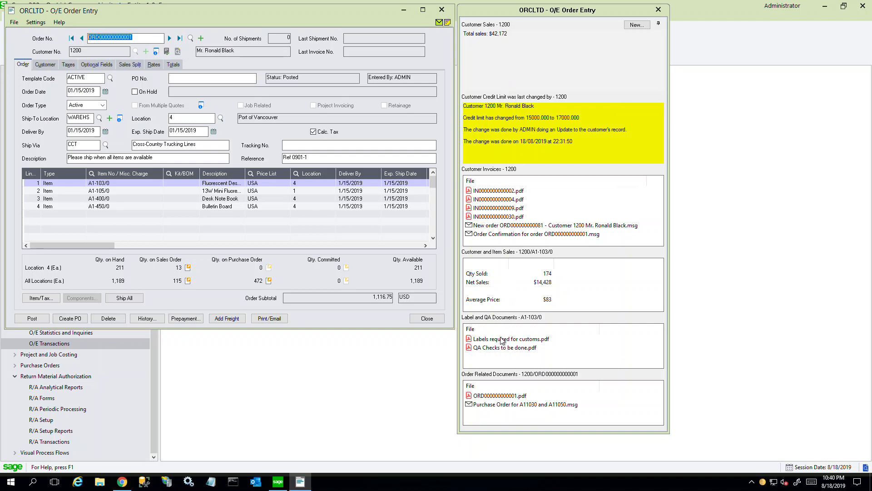
Step: Examine the order's linked notes and documents, including customer sales, the credit limit change note and customer invoices
{"action": "mouse_move", "coordinate": [506, 400]}
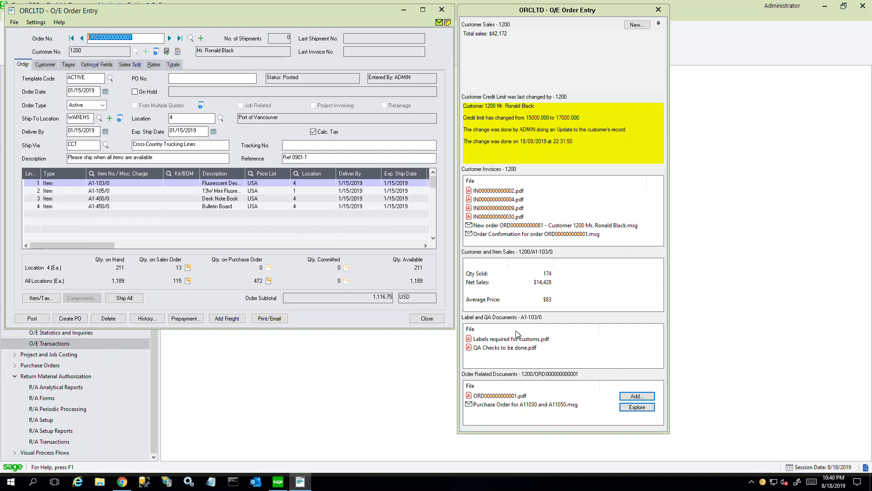
{"action": "left_click", "coordinate": [483, 36]}
{"action": "mouse_move", "coordinate": [517, 108]}
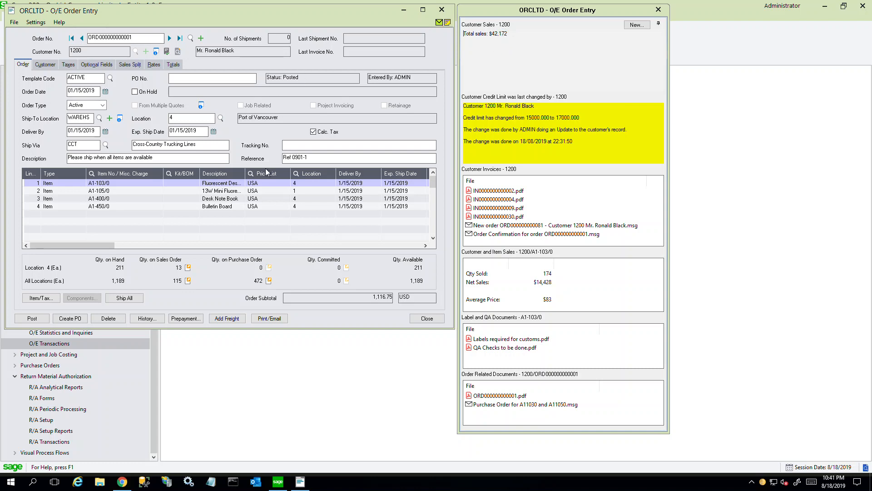
{"action": "mouse_move", "coordinate": [530, 180]}
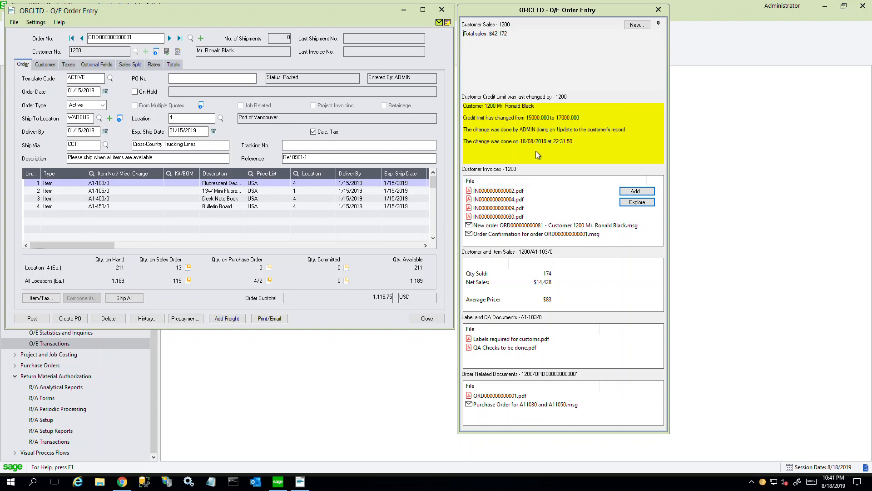
{"action": "mouse_move", "coordinate": [538, 146]}
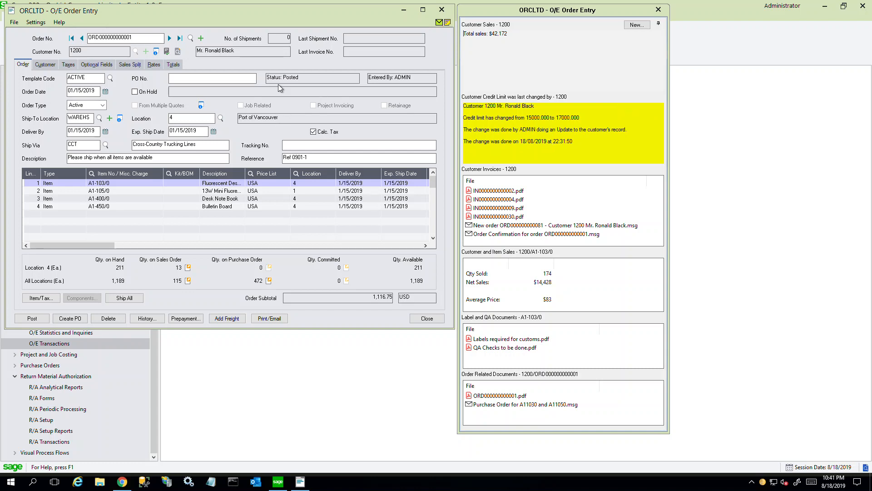
{"action": "mouse_move", "coordinate": [493, 130]}
{"action": "mouse_move", "coordinate": [542, 126]}
Step: Open the customer invoice document IN0000000000030.pdf, read it, and close it
{"action": "mouse_move", "coordinate": [540, 217]}
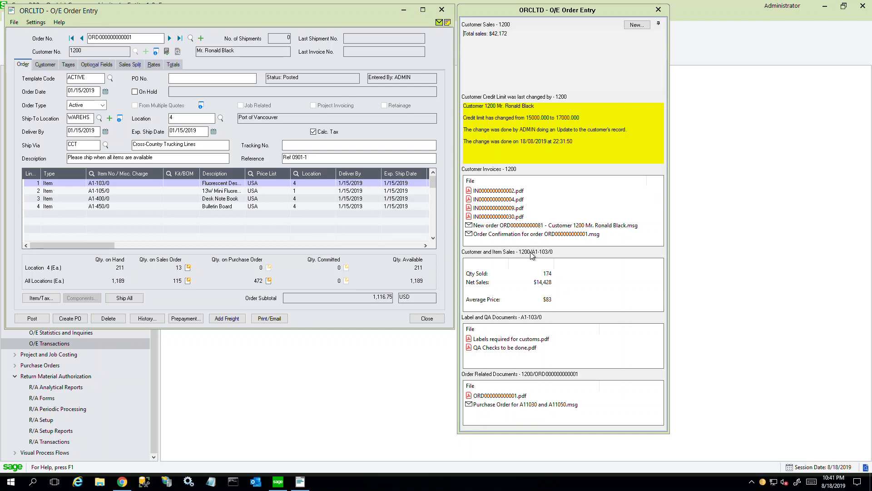
{"action": "double_click", "coordinate": [509, 216]}
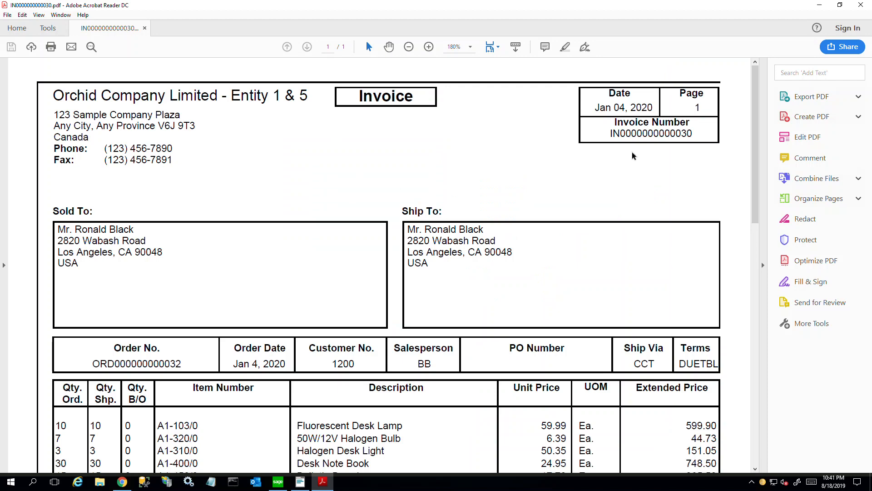
{"action": "left_click", "coordinate": [864, 6]}
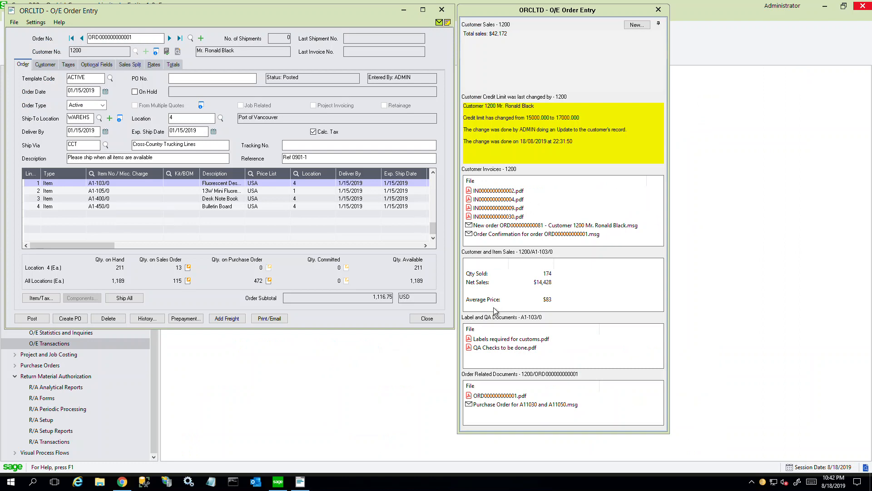
Step: Examine the customer's item sales for A1-103/0, including net sales and average price
{"action": "left_click", "coordinate": [481, 284]}
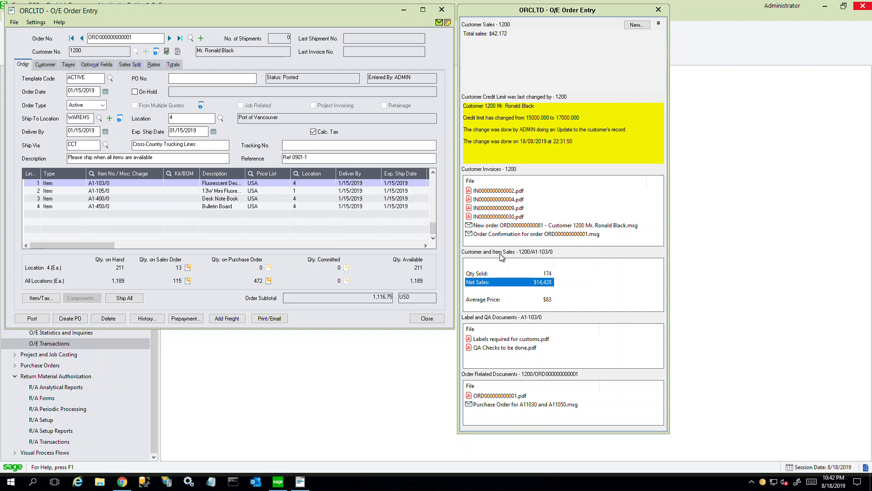
{"action": "left_click", "coordinate": [89, 53]}
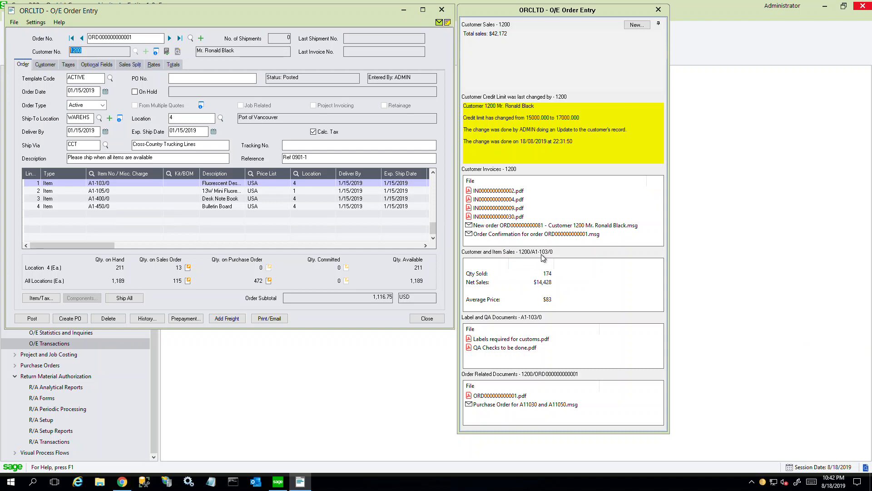
{"action": "left_click", "coordinate": [489, 276]}
{"action": "left_click", "coordinate": [489, 282]}
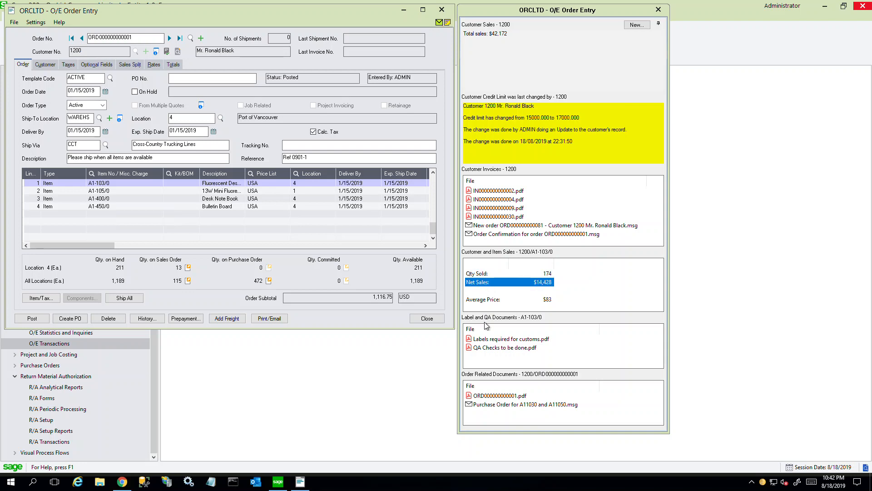
{"action": "left_click", "coordinate": [483, 299]}
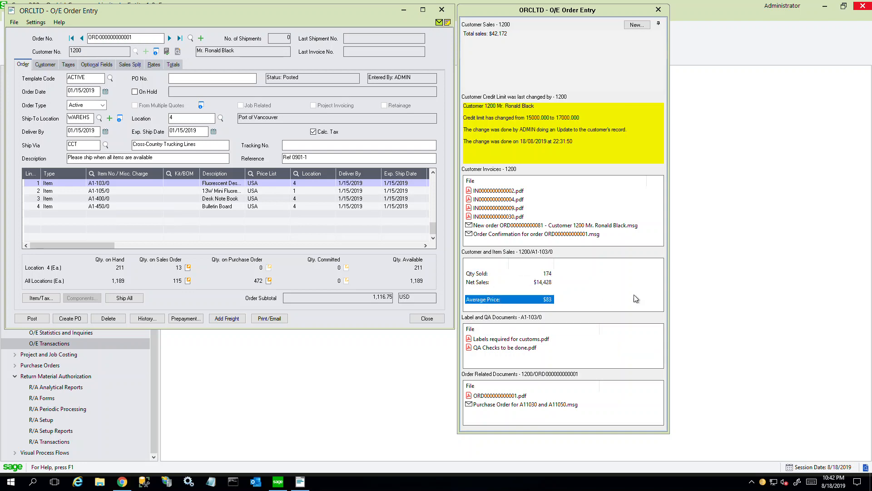
Step: Go through order lines A1-105/0, A1-400/0 and A1-450/0, then back to A1-105/0, to compare their linked item sales and documents
{"action": "left_click", "coordinate": [127, 191]}
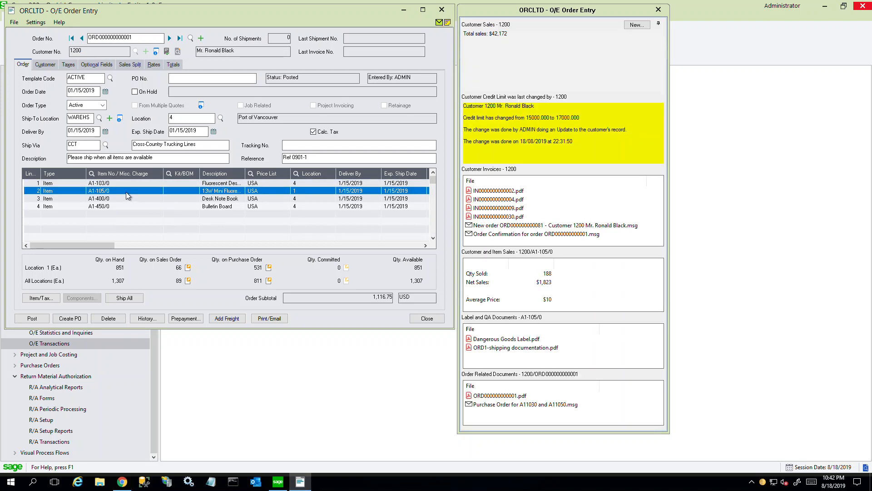
{"action": "left_click", "coordinate": [124, 200]}
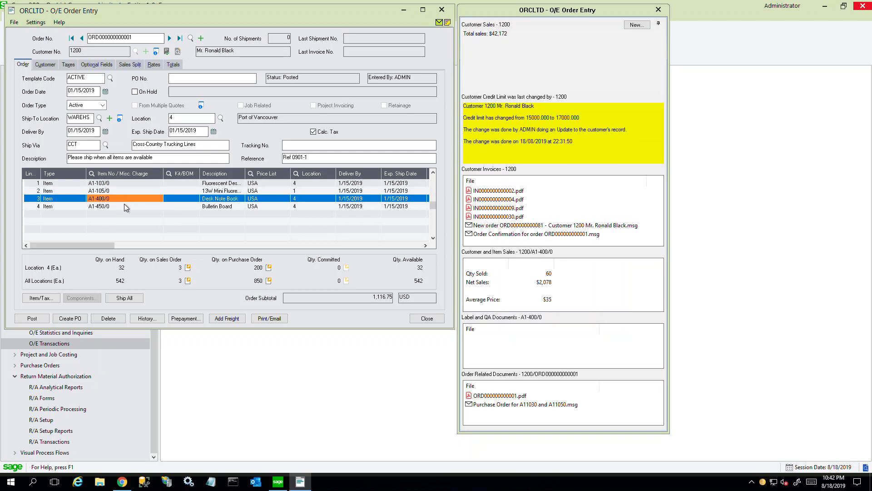
{"action": "left_click", "coordinate": [124, 204]}
{"action": "left_click", "coordinate": [124, 192]}
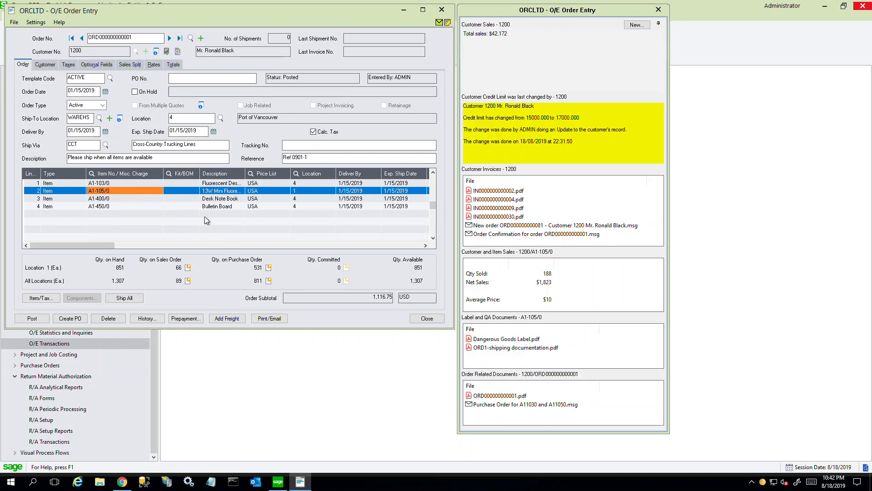
Step: Open the item and tax details of order line A1-103/0, read its item notes, and close the details
{"action": "left_click", "coordinate": [160, 183]}
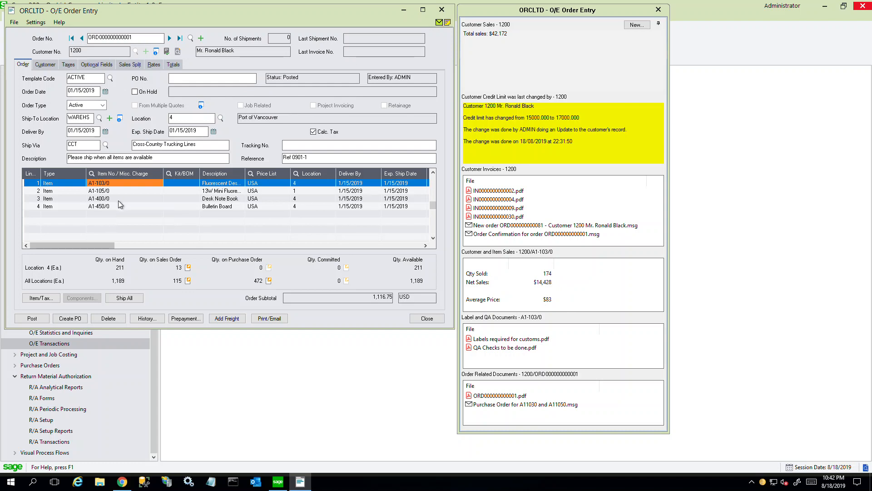
{"action": "left_click", "coordinate": [46, 301]}
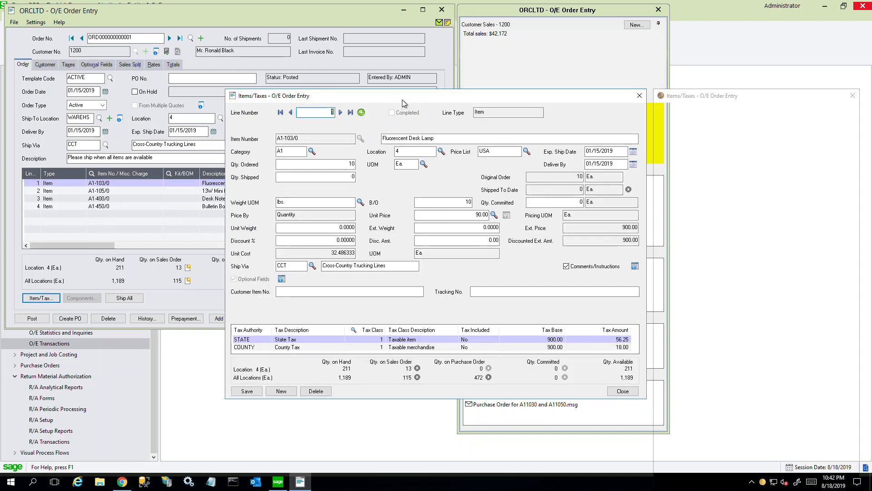
{"action": "left_click_drag", "start_coordinate": [407, 97], "coordinate": [354, 20]}
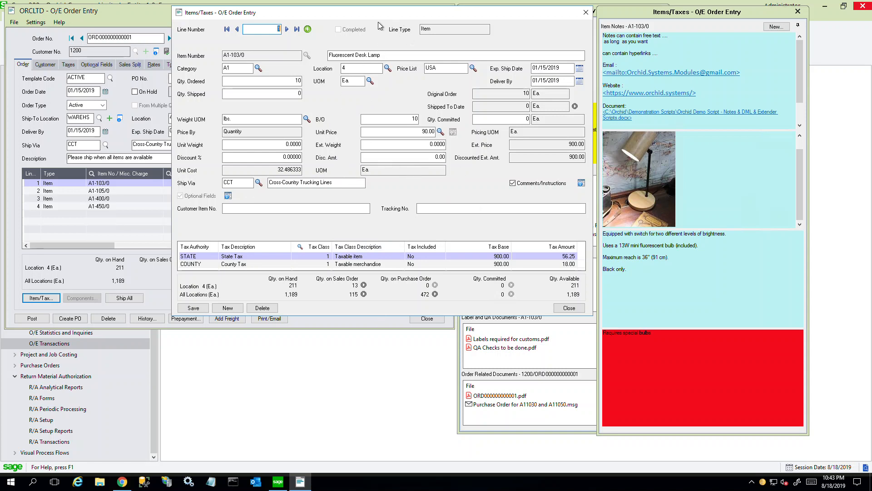
{"action": "left_click", "coordinate": [585, 14]}
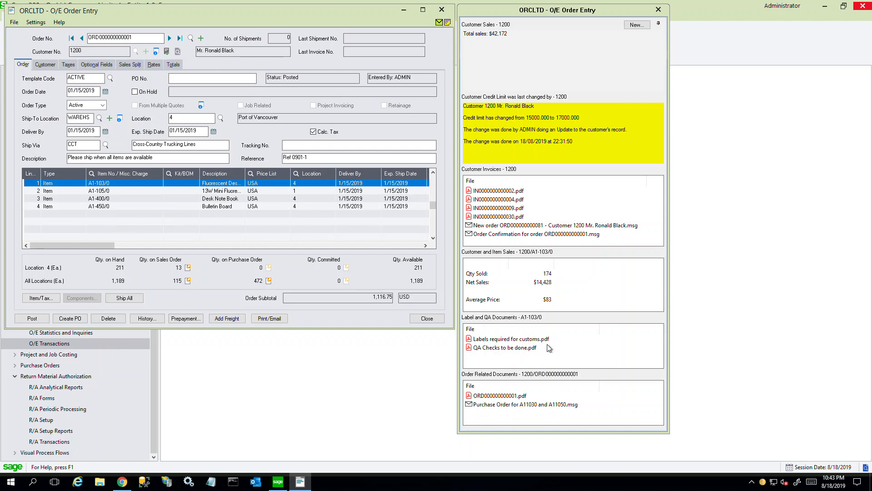
Step: Open the linked document QA Checks to be done.pdf for A1-103/0, read it, and close it
{"action": "double_click", "coordinate": [513, 348]}
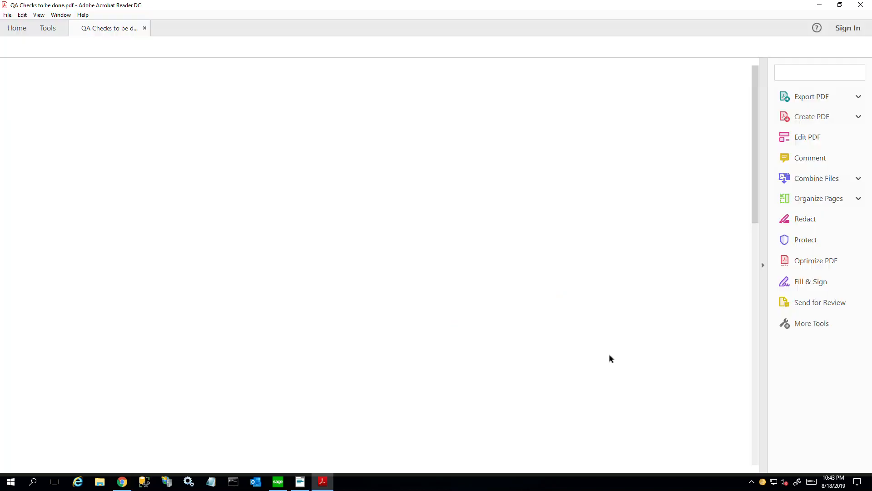
{"action": "scroll", "coordinate": [520, 319], "scroll_direction": "down", "scroll_amount": 3}
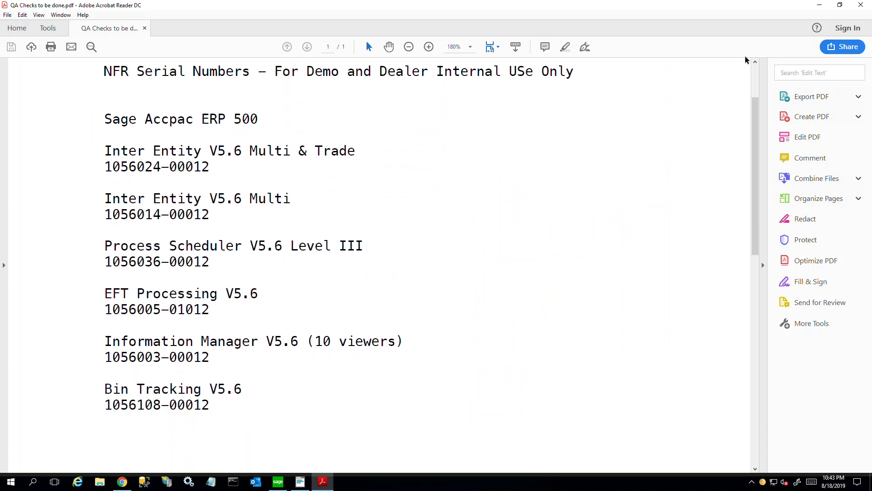
{"action": "left_click", "coordinate": [861, 5]}
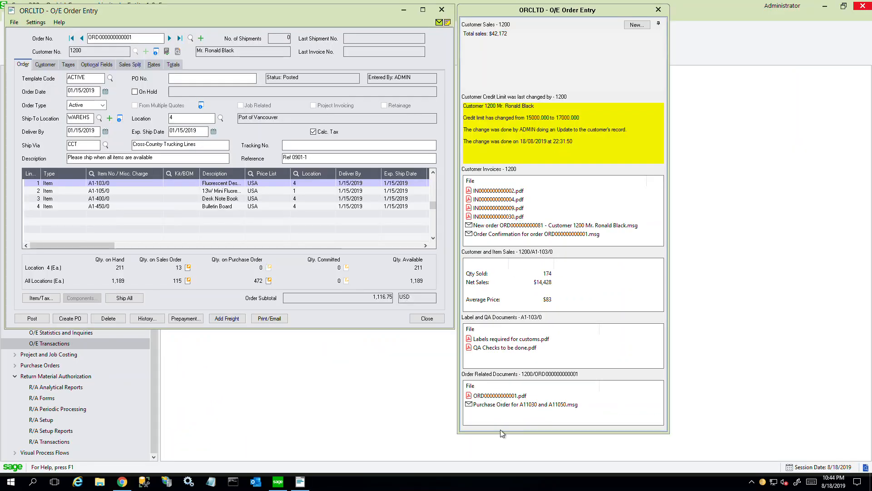
Step: Open the order acknowledgement PDF from the order related documents, view it, and close it
{"action": "mouse_move", "coordinate": [501, 408]}
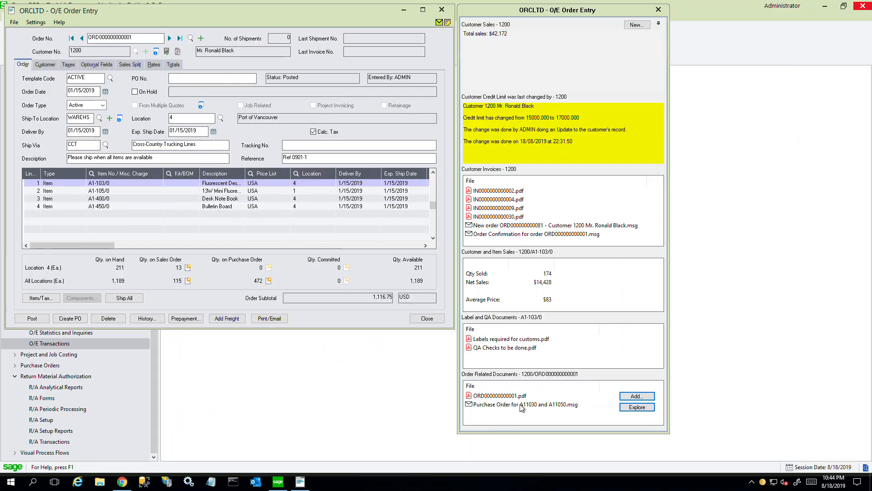
{"action": "left_click", "coordinate": [513, 398]}
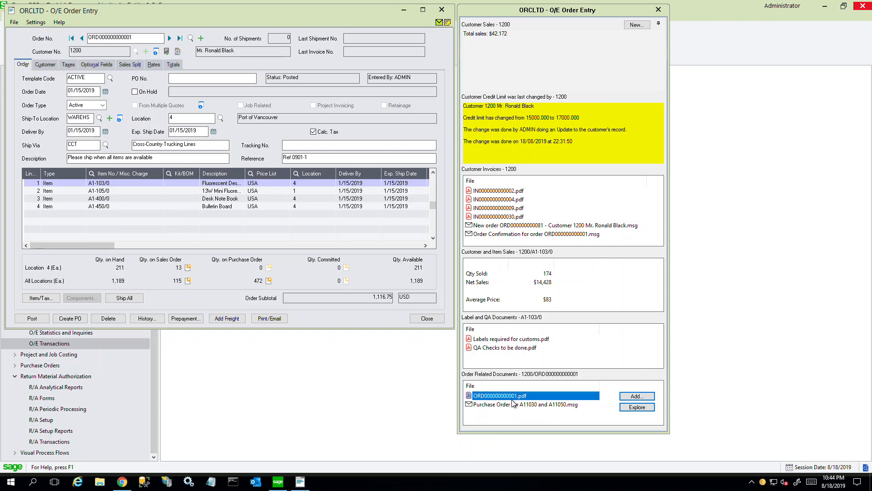
{"action": "double_click", "coordinate": [513, 398]}
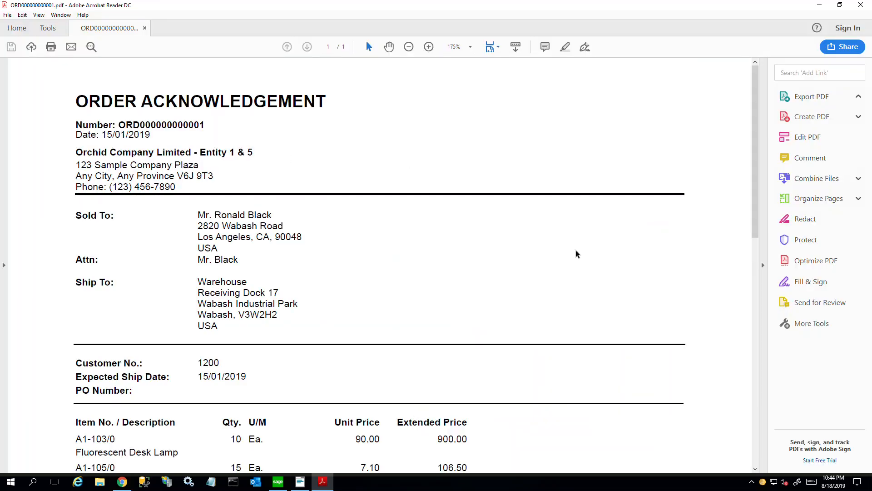
{"action": "left_click", "coordinate": [860, 4]}
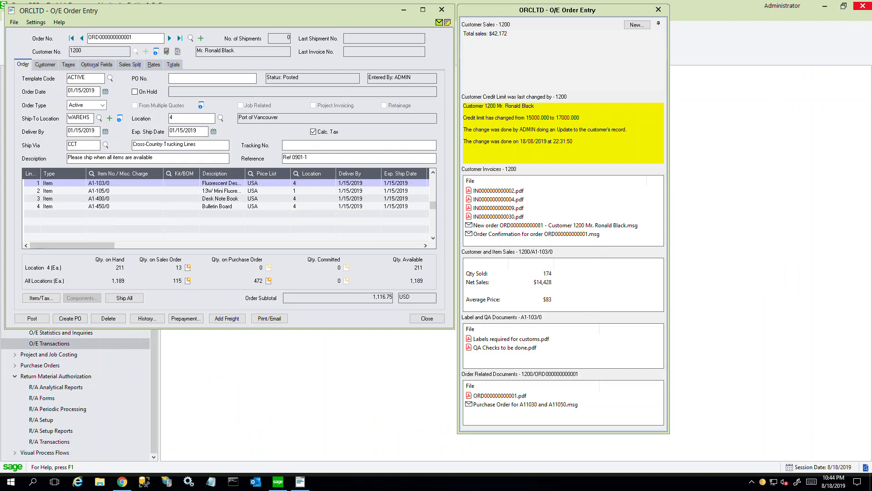
Step: Close O/E Order Entry, open O/E Shipment Entry, and load the shipment with reference Ref 0902
{"action": "left_click", "coordinate": [443, 13]}
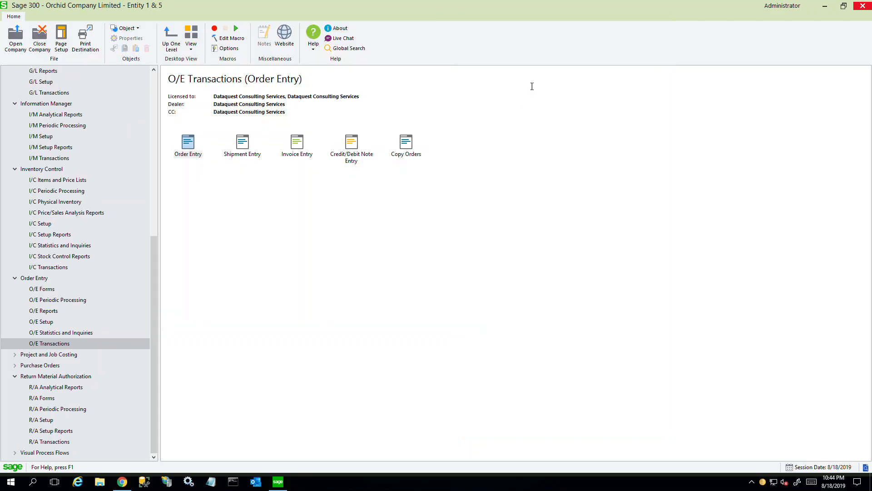
{"action": "double_click", "coordinate": [249, 153]}
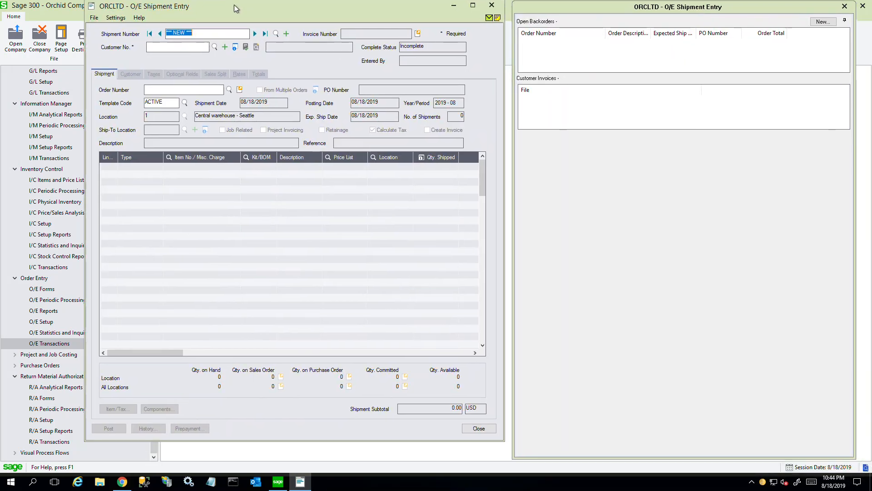
{"action": "left_click_drag", "start_coordinate": [234, 5], "coordinate": [169, 13]}
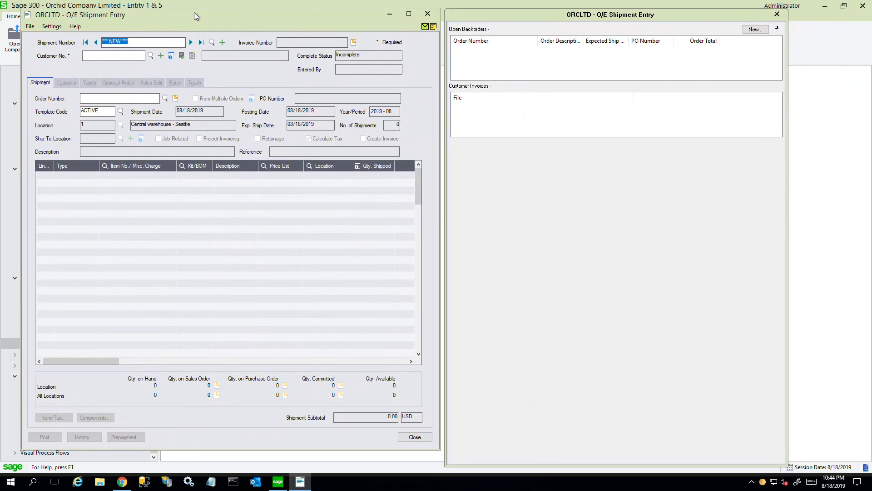
{"action": "left_click", "coordinate": [212, 44]}
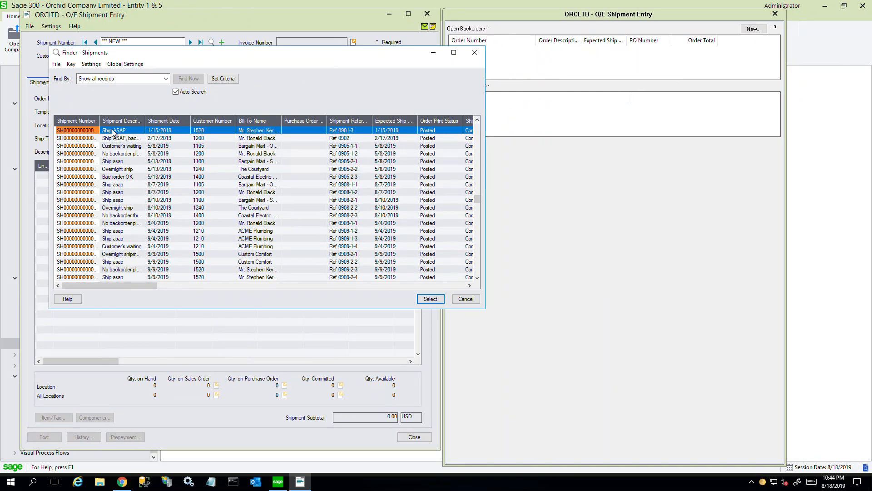
{"action": "left_click_drag", "start_coordinate": [100, 120], "coordinate": [144, 121]}
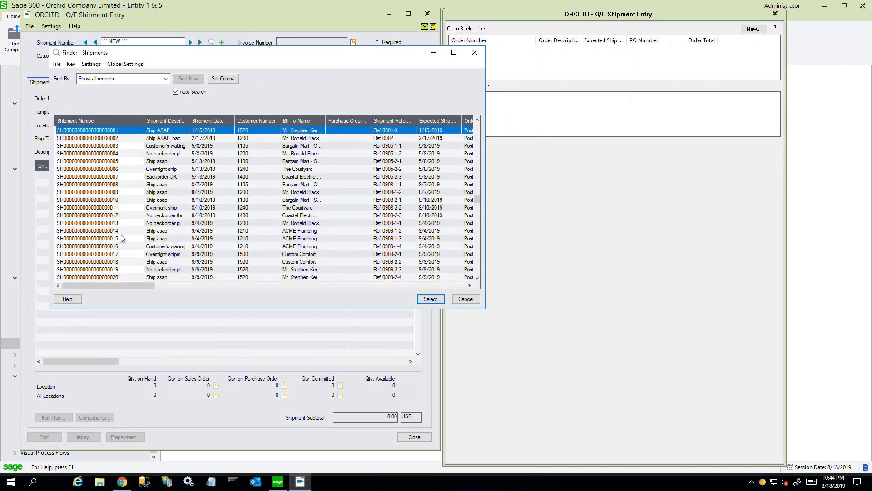
{"action": "double_click", "coordinate": [159, 138]}
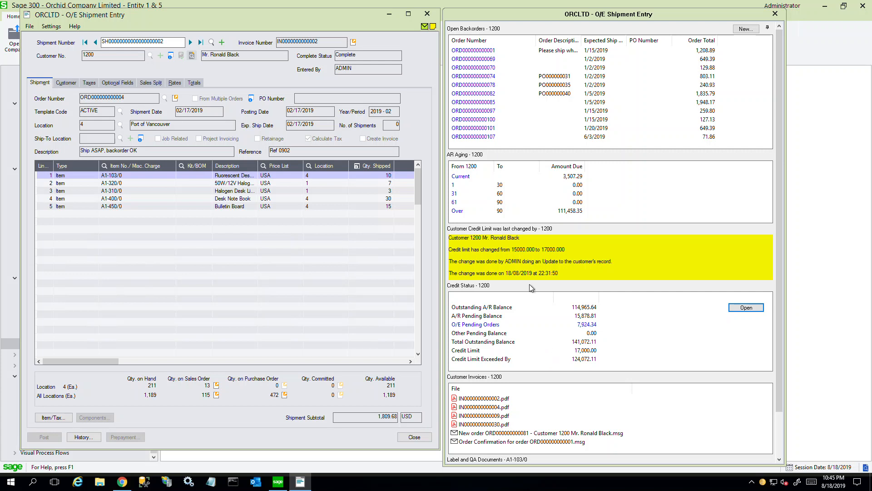
Step: Examine the shipment customer's A/R aging, credit status balances and linked customer invoices
{"action": "left_click", "coordinate": [470, 179]}
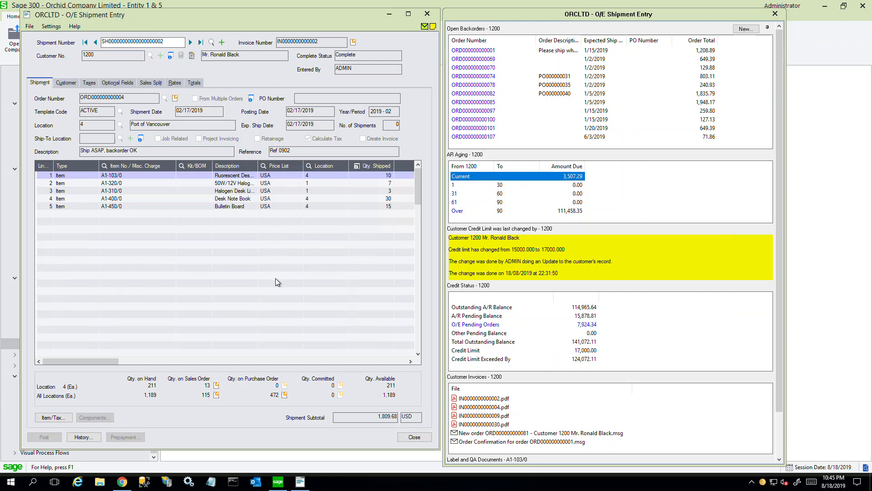
{"action": "left_click", "coordinate": [486, 308]}
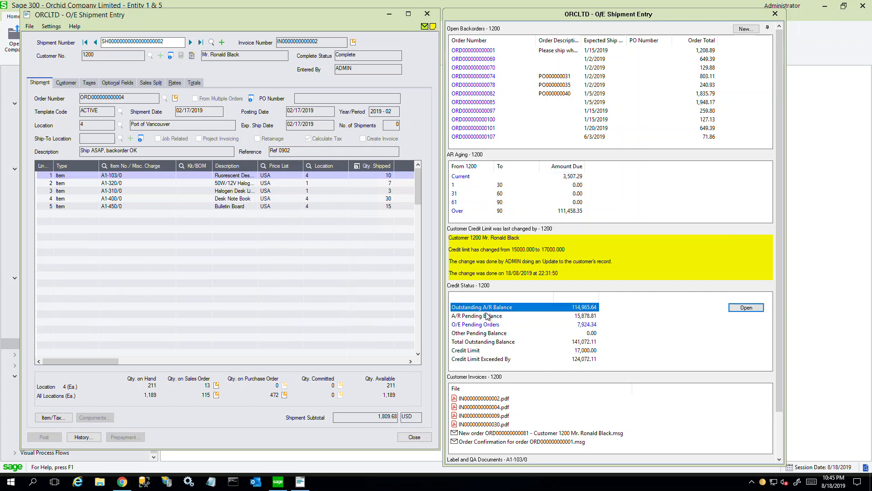
{"action": "left_click", "coordinate": [568, 317]}
{"action": "left_click", "coordinate": [500, 341]}
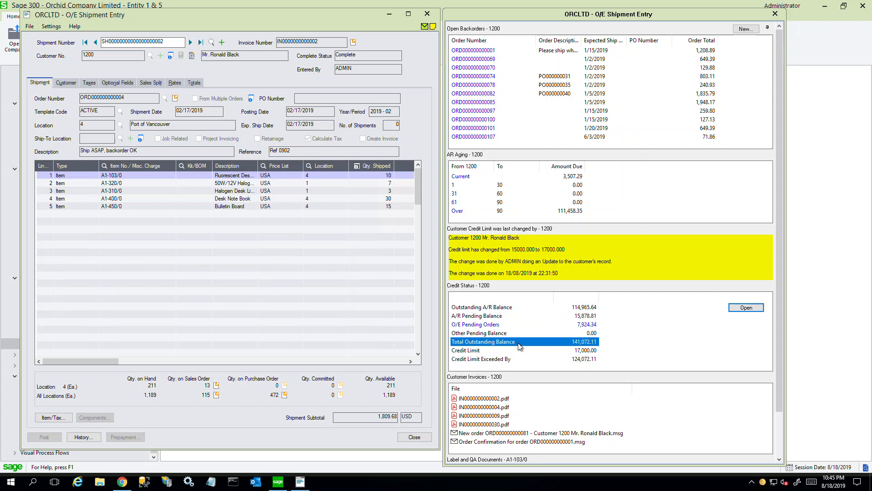
{"action": "left_click", "coordinate": [490, 399]}
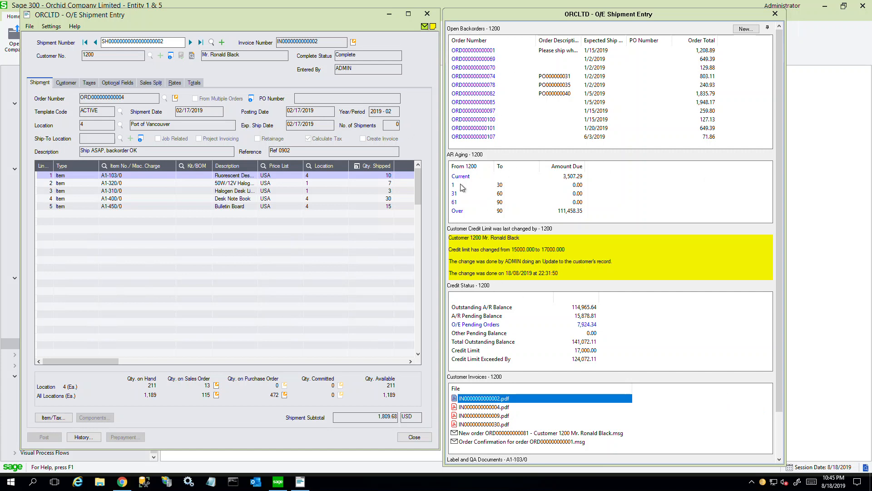
Step: Drill down to the 240.93 open backorder, review its order entry with linked notes and documents, and close it
{"action": "left_click", "coordinate": [476, 86]}
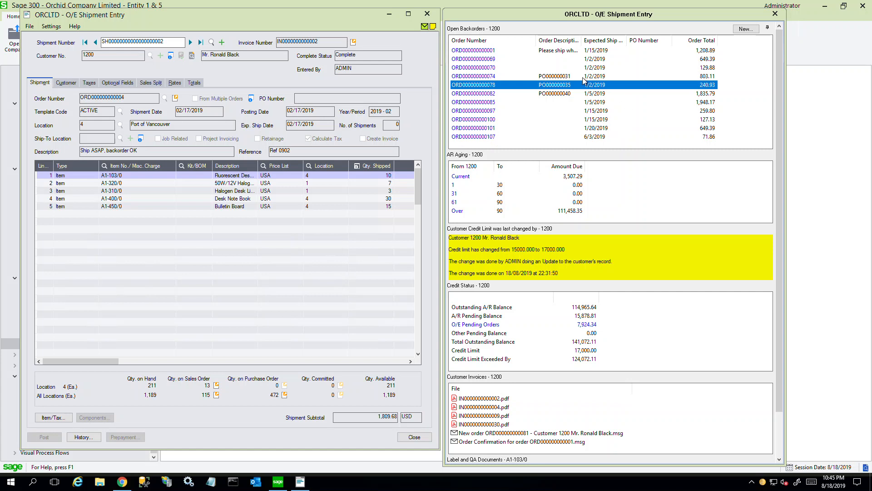
{"action": "double_click", "coordinate": [469, 85]}
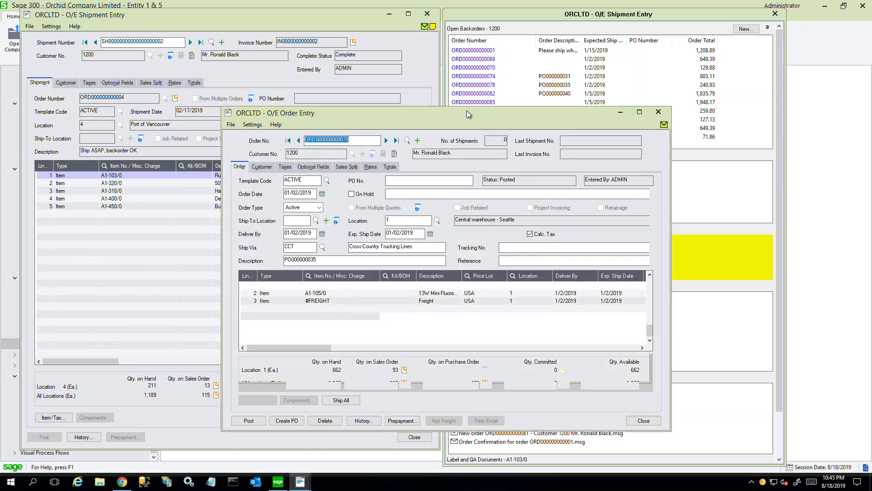
{"action": "left_click_drag", "start_coordinate": [467, 111], "coordinate": [371, 55]}
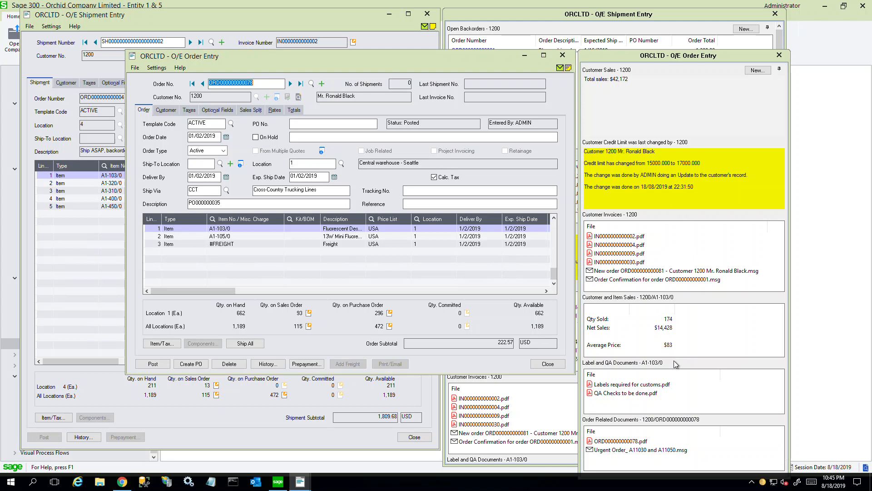
{"action": "mouse_move", "coordinate": [640, 280]}
{"action": "left_click", "coordinate": [562, 55]}
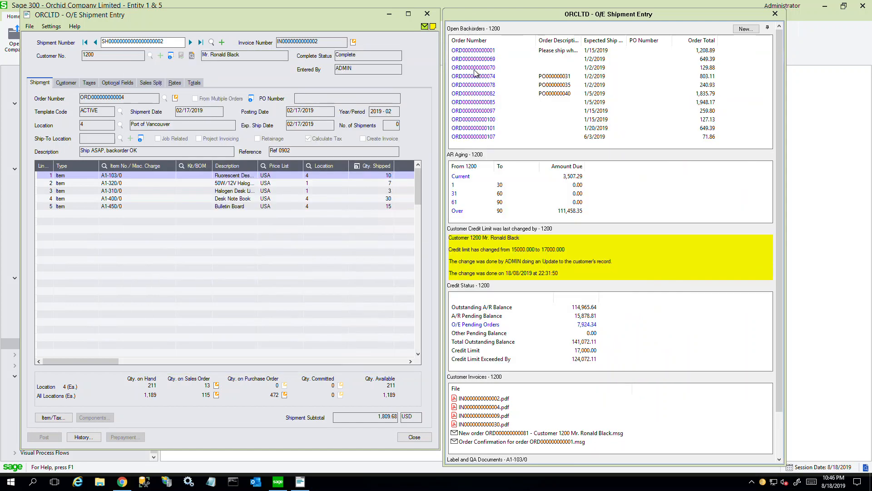